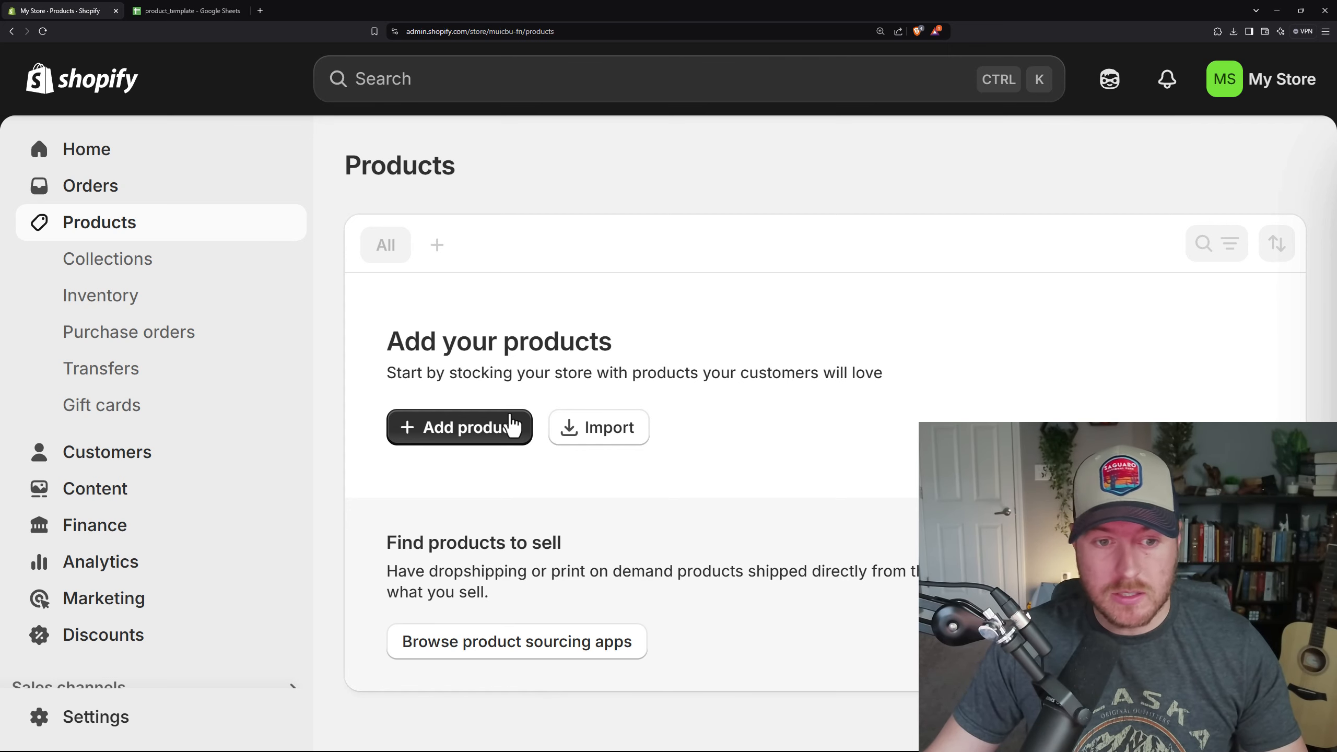
Start a new product titled "Long Sleeved T-Shirt" with the description "This is a long sleeved t-shirt".
click(489, 433)
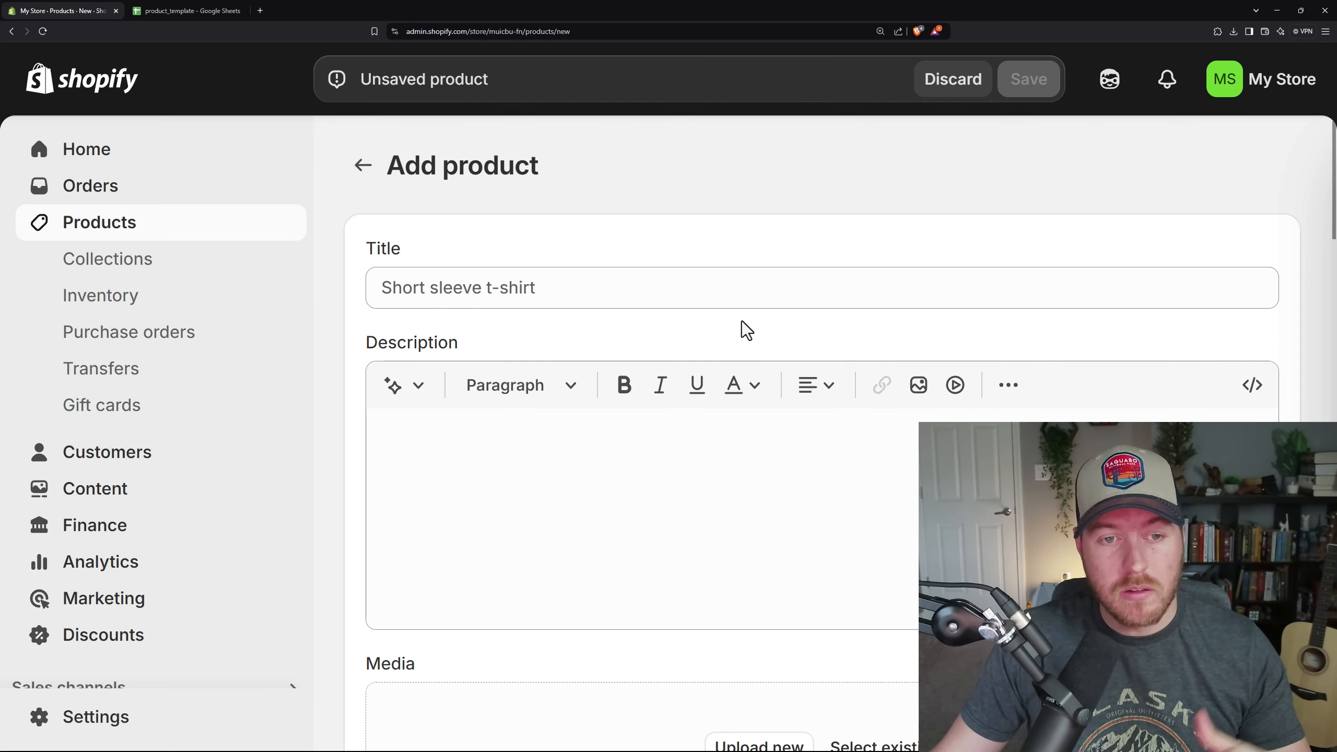
click(679, 294)
text(Long Sleeved T-Shirt)
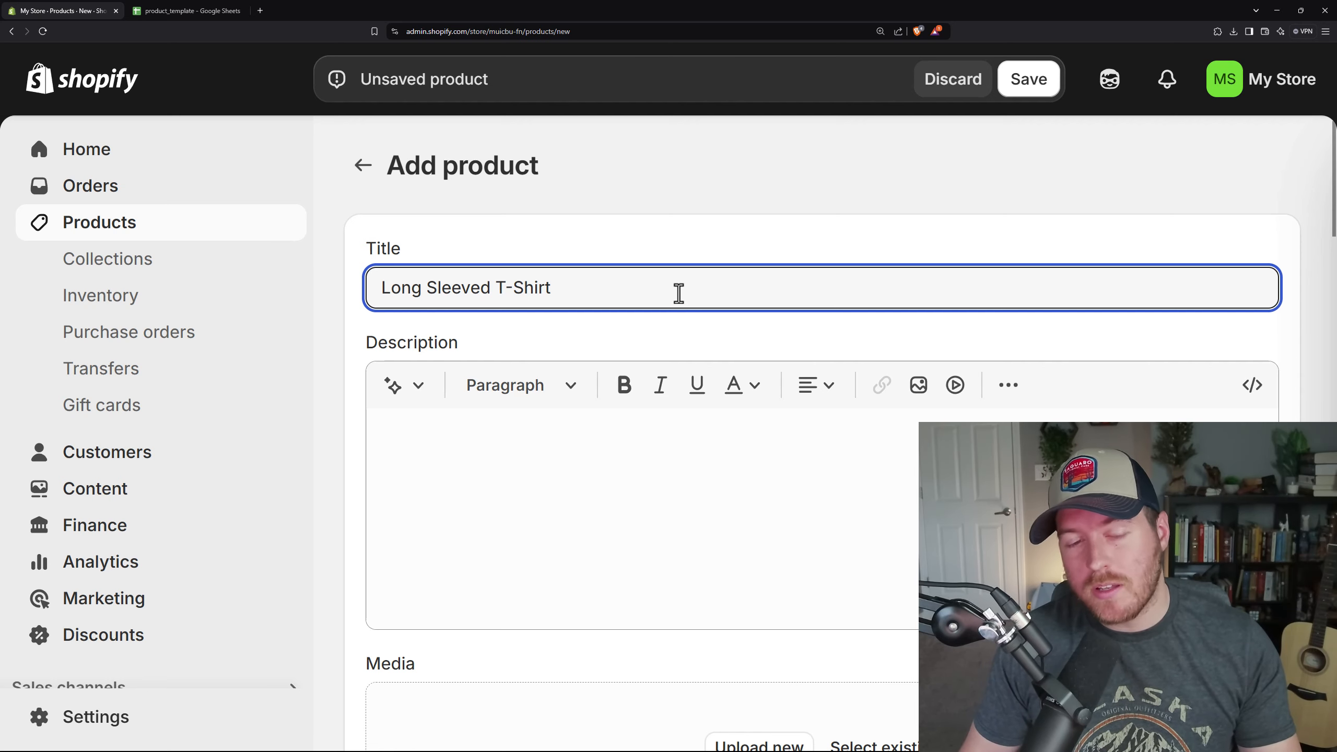
click(684, 495)
text(This is a long sleeved t-shirt)
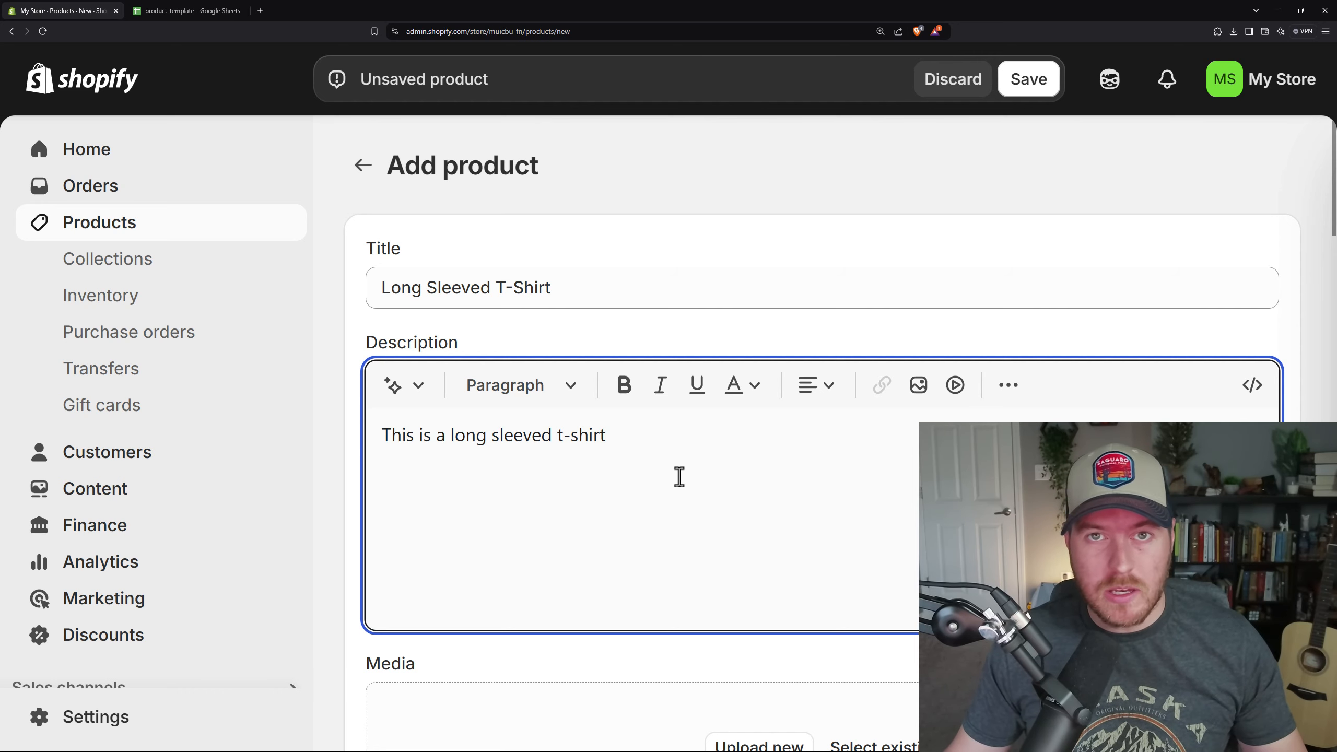
Set the product's price to $19.99, compare-at price to $29.99 and cost per item to $6.00.
scroll(676, 316, down, 5)
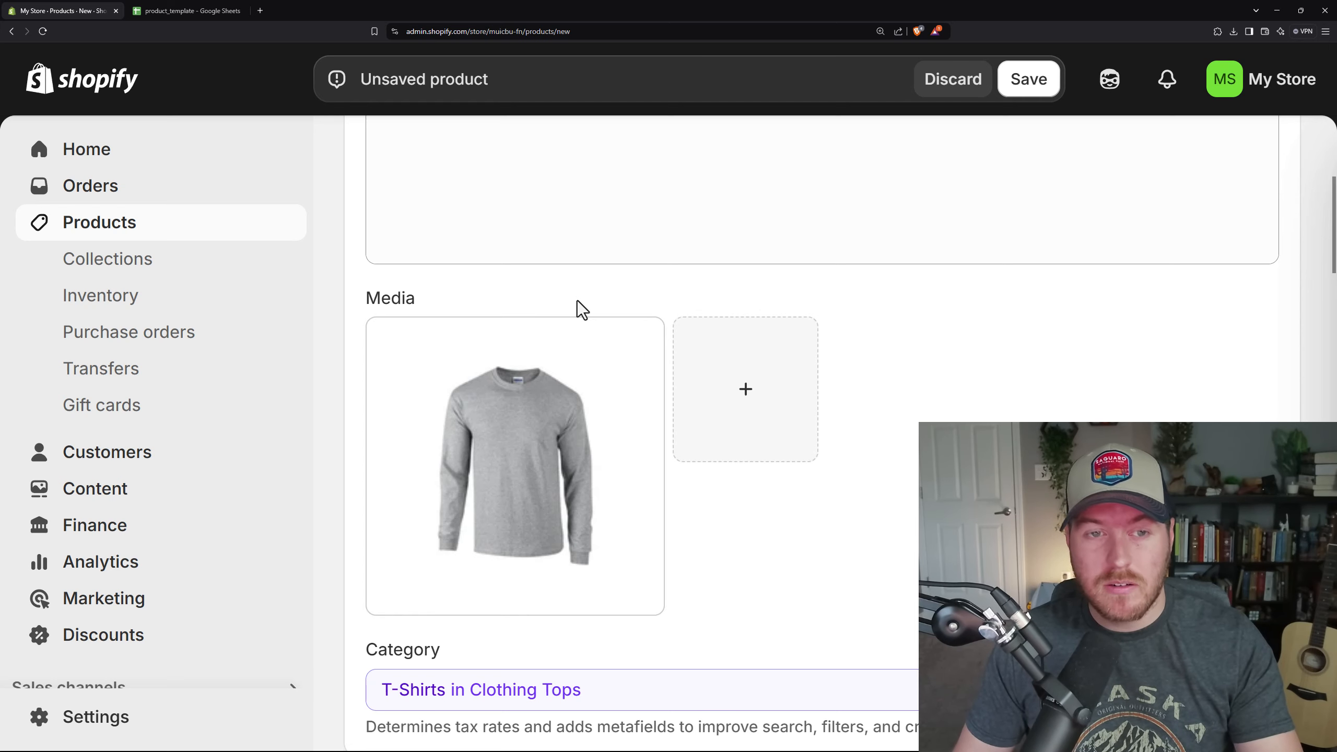
scroll(589, 304, down, 5)
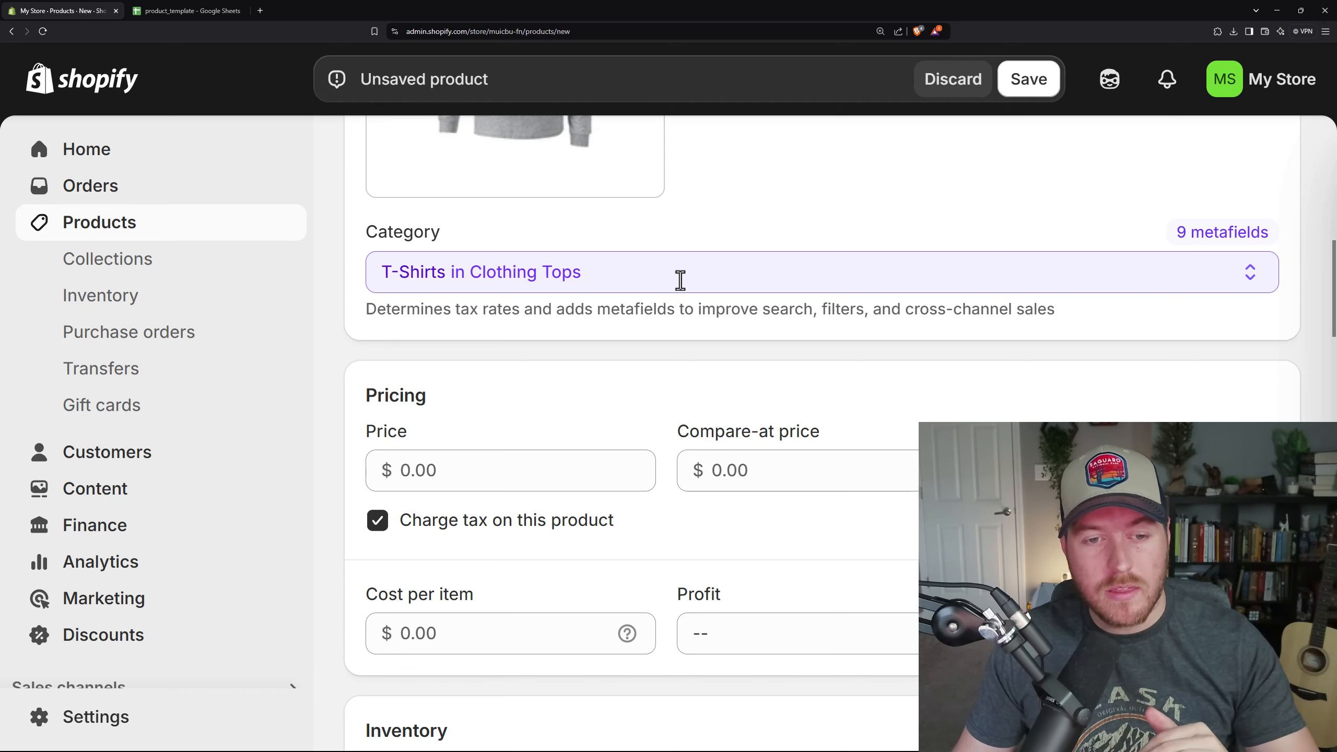
scroll(710, 374, down, 3)
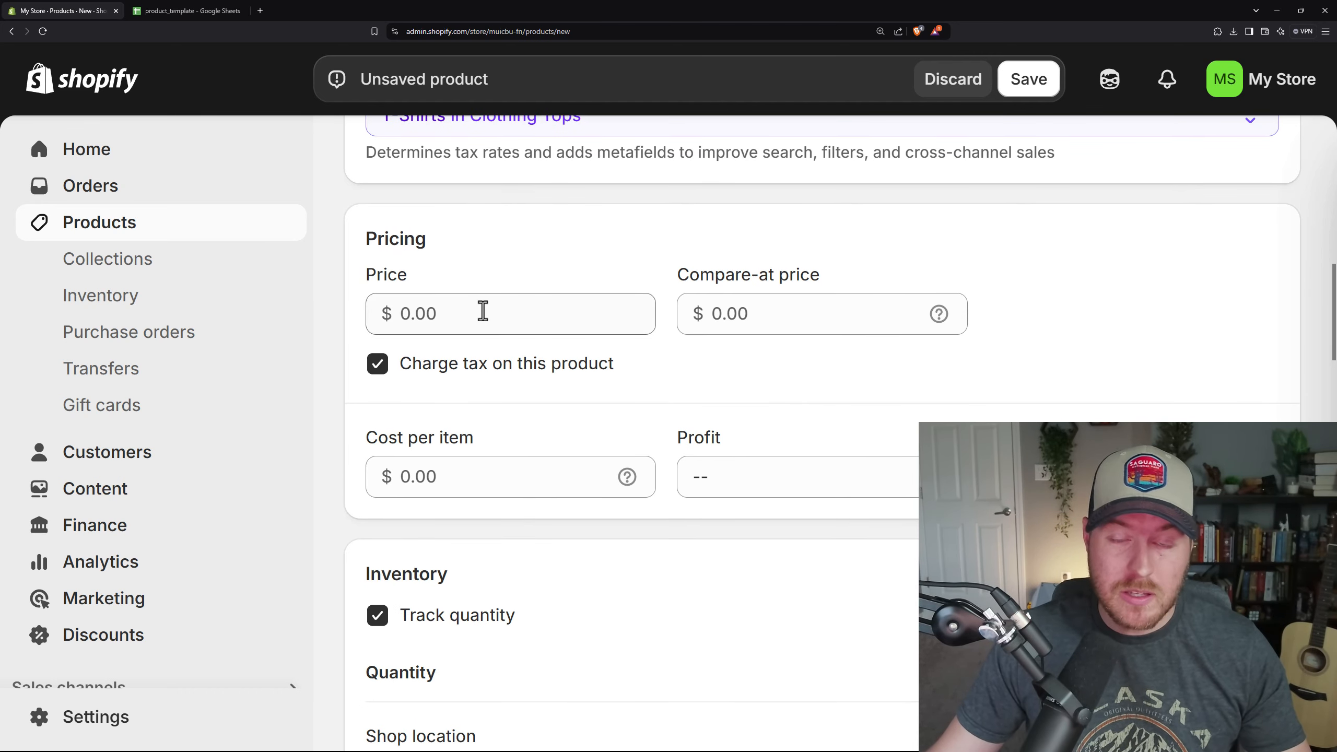
click(515, 278)
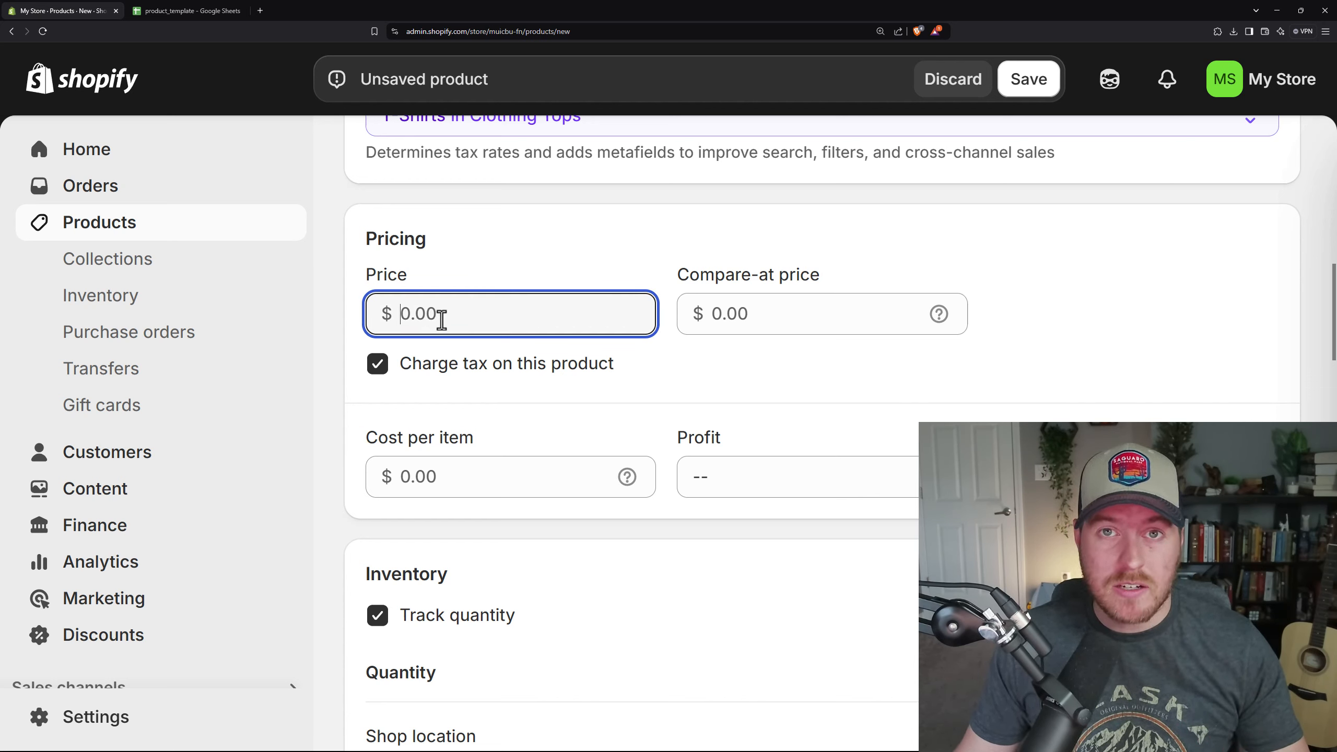
text(19.99)
key(Tab)
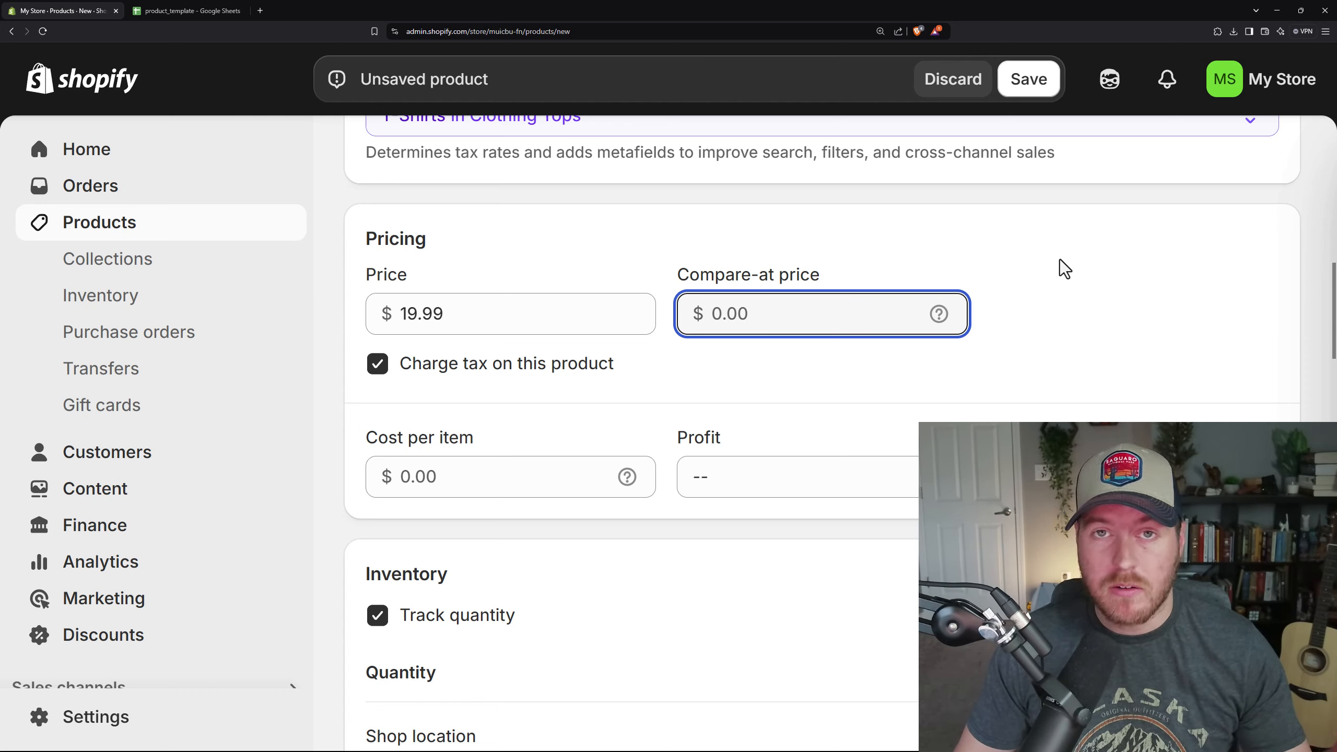
text(29.99)
click(598, 251)
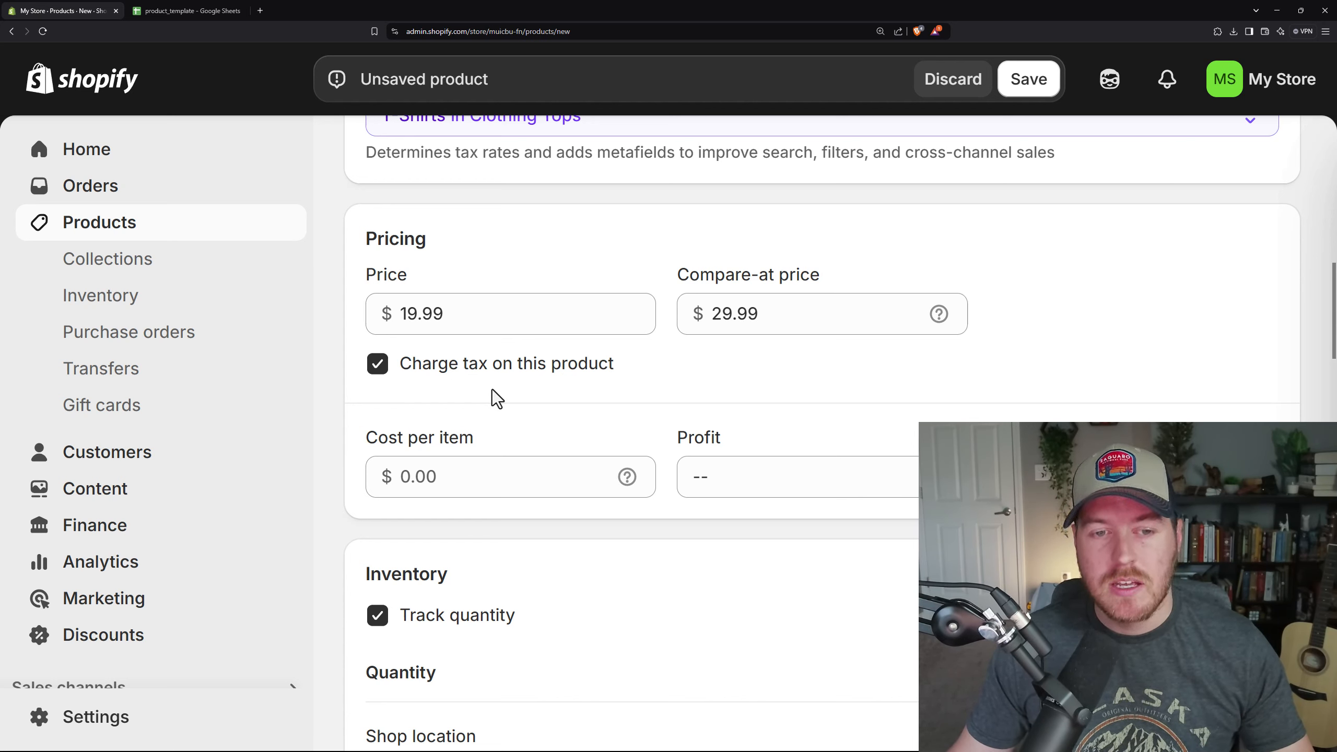
click(526, 475)
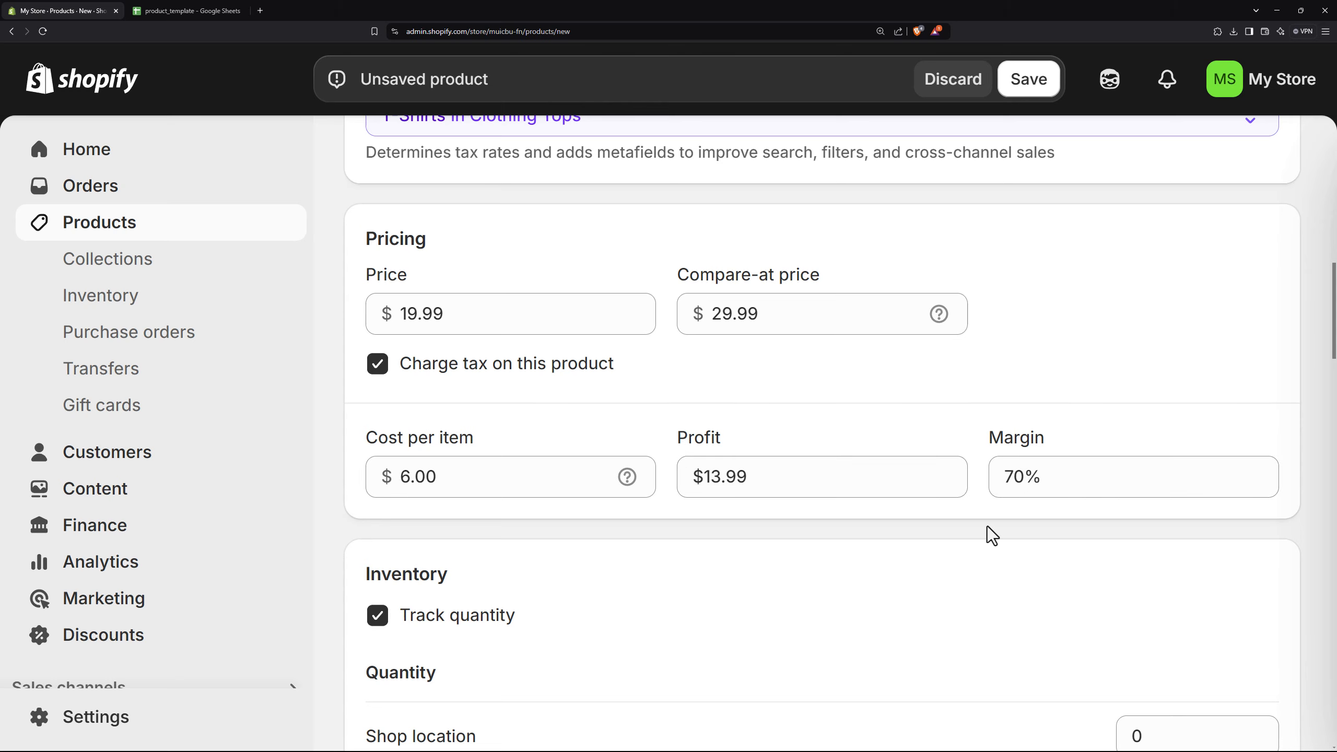
Set the inventory quantity at Shop location to 100 and briefly reveal the SKU and barcode fields.
scroll(608, 208, down, 5)
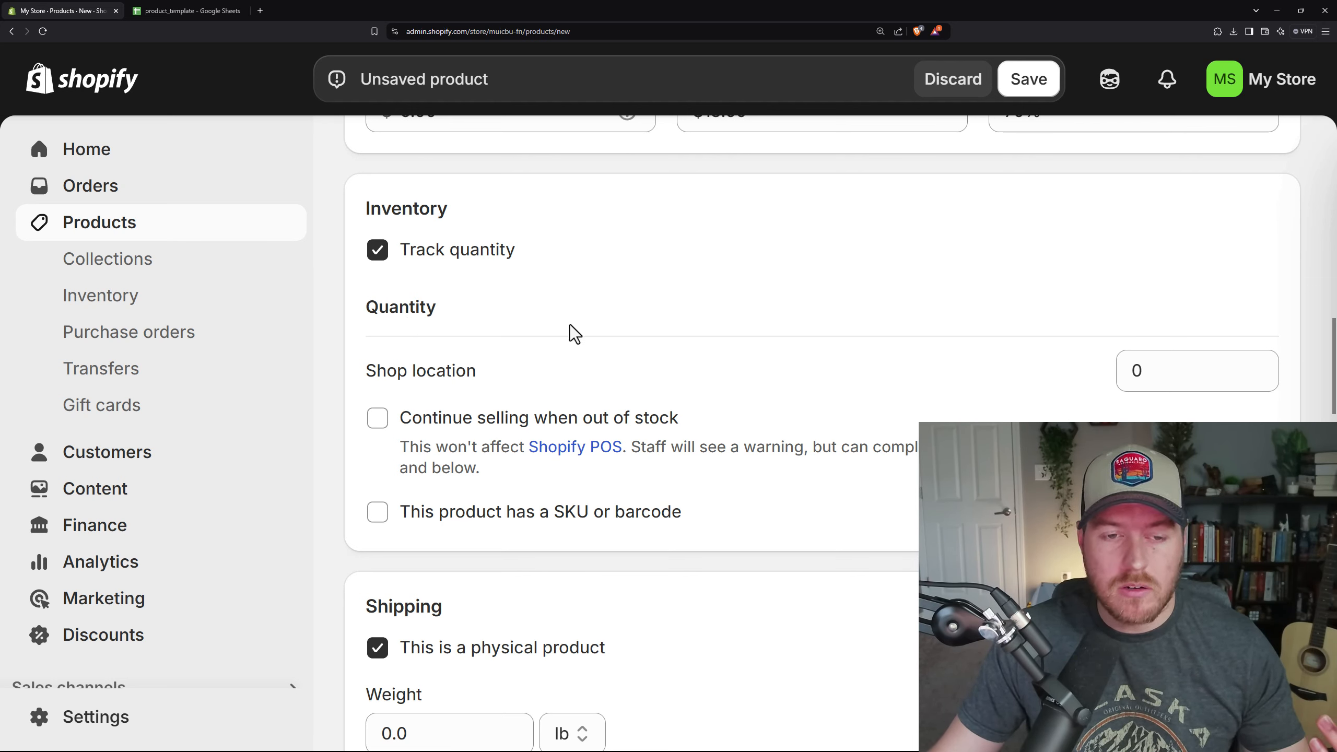
click(1163, 375)
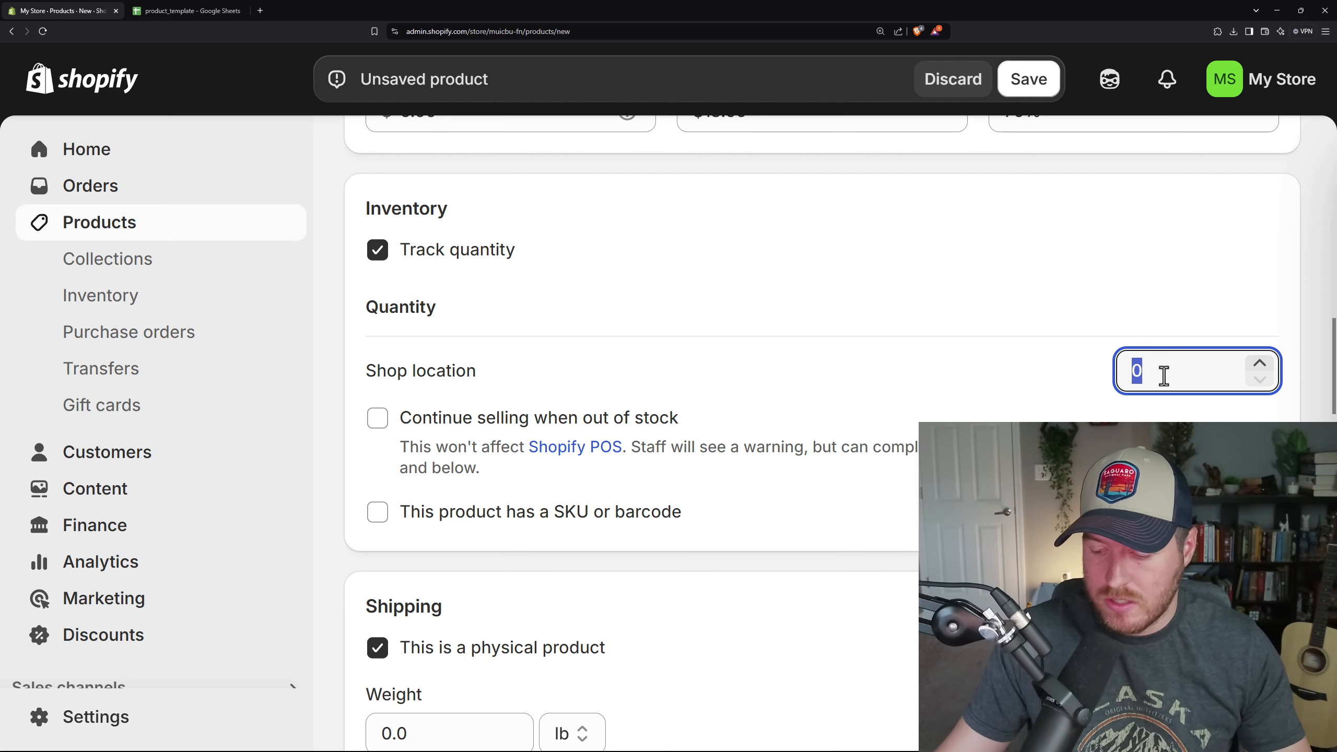
text(100)
click(516, 364)
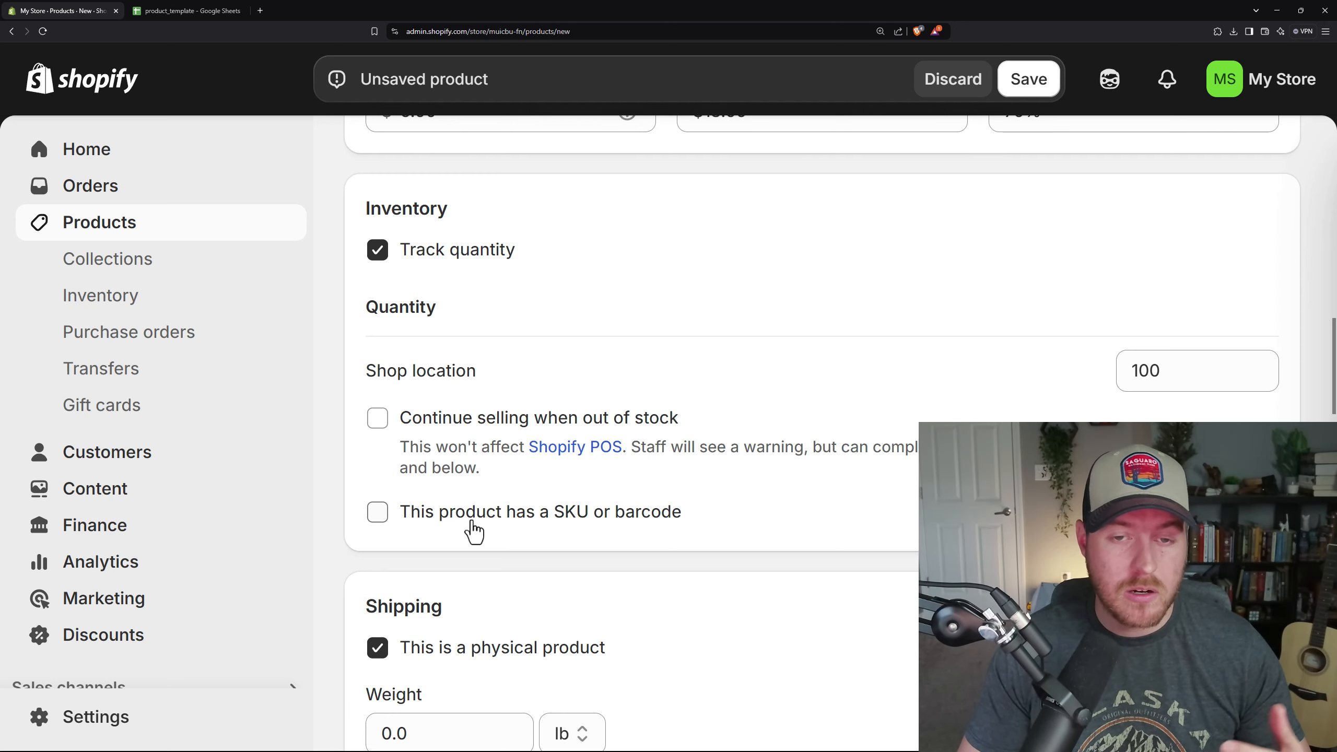
click(449, 521)
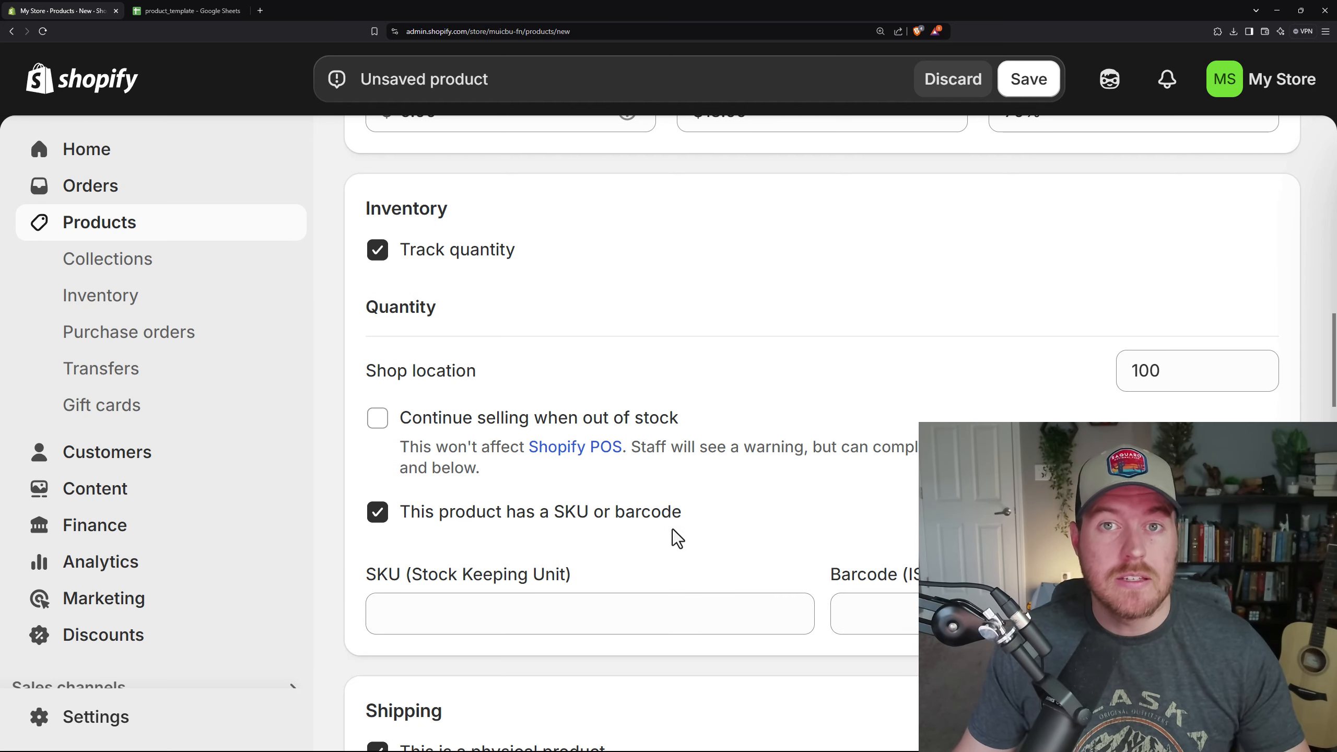
click(429, 527)
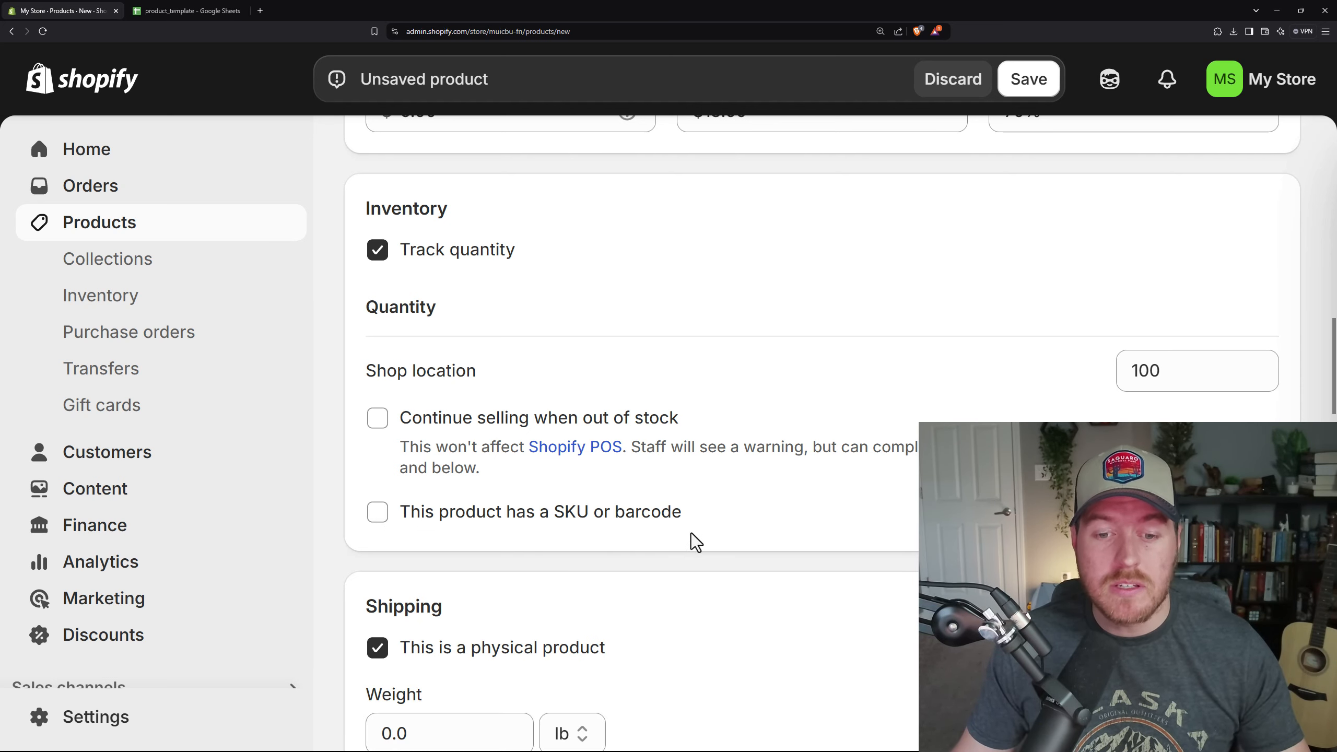
Set the shipping weight to 0.6 lb and save the product.
scroll(546, 185, down, 5)
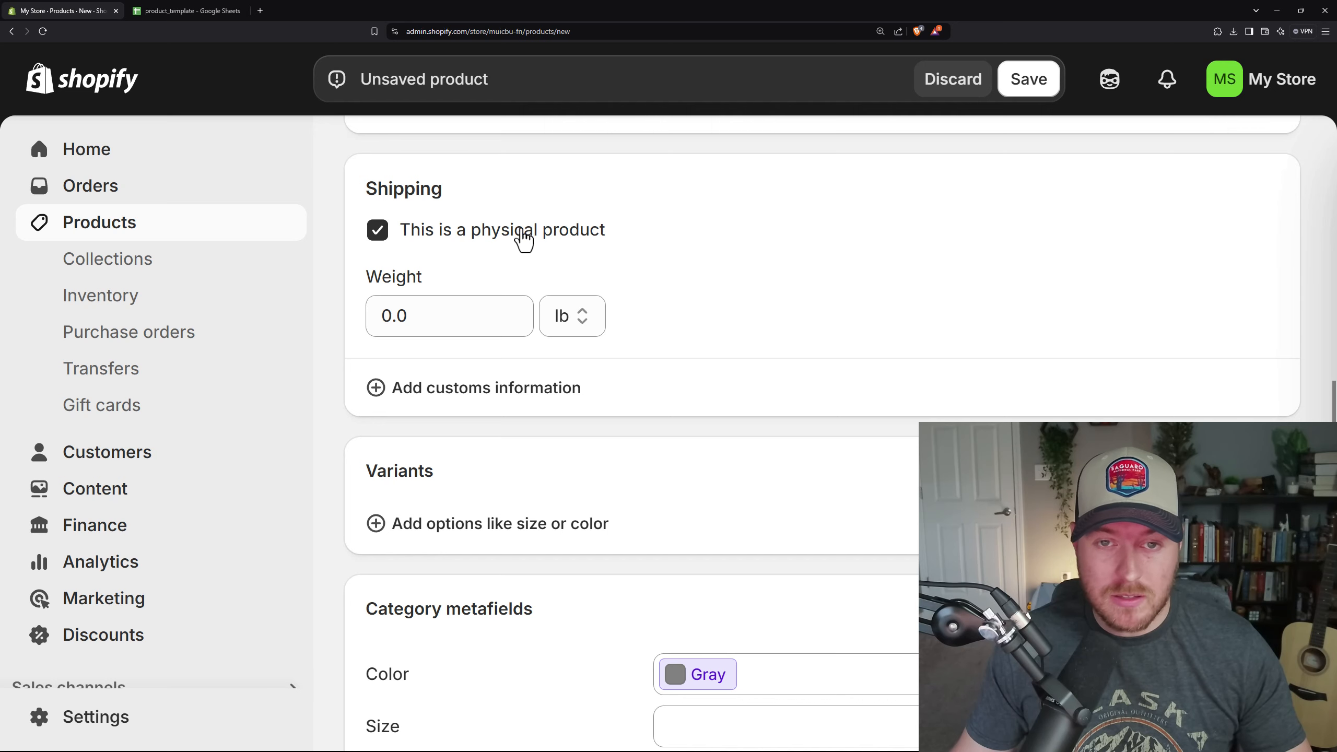
click(446, 325)
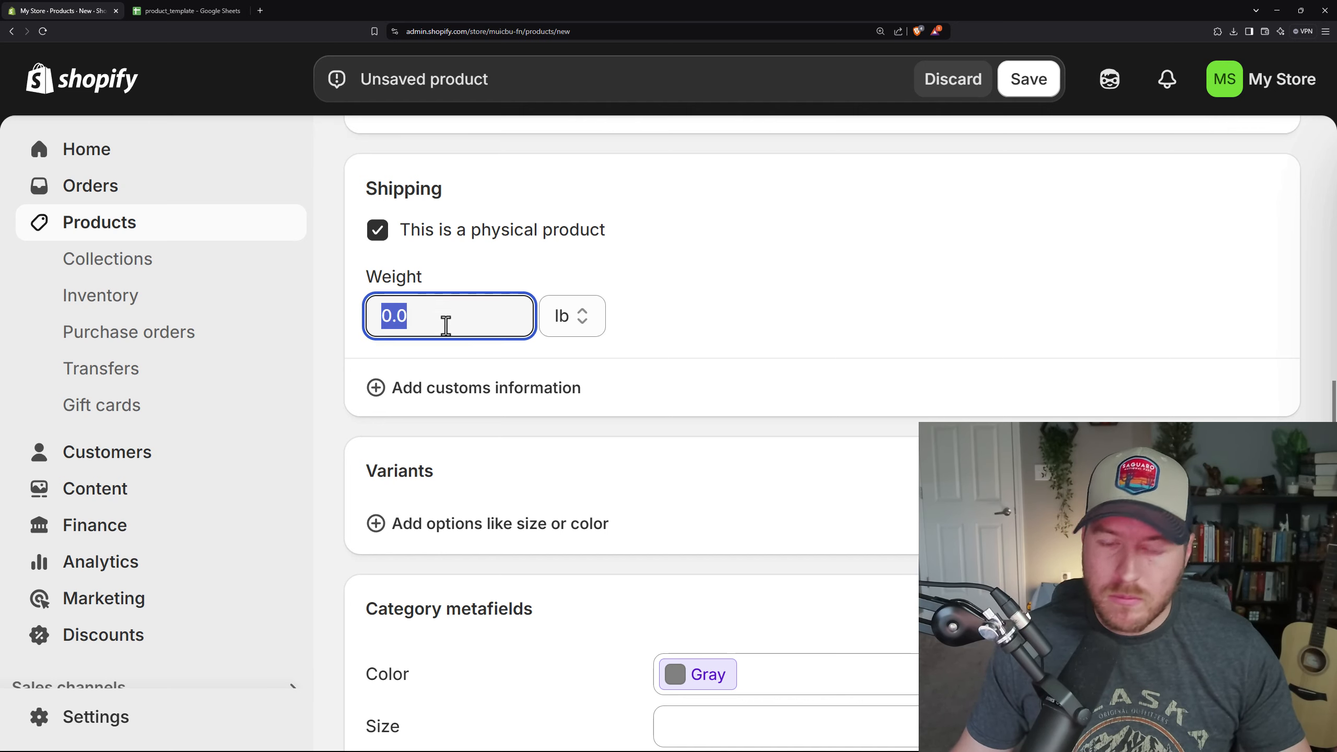
text(.6)
key(ctrl+s)
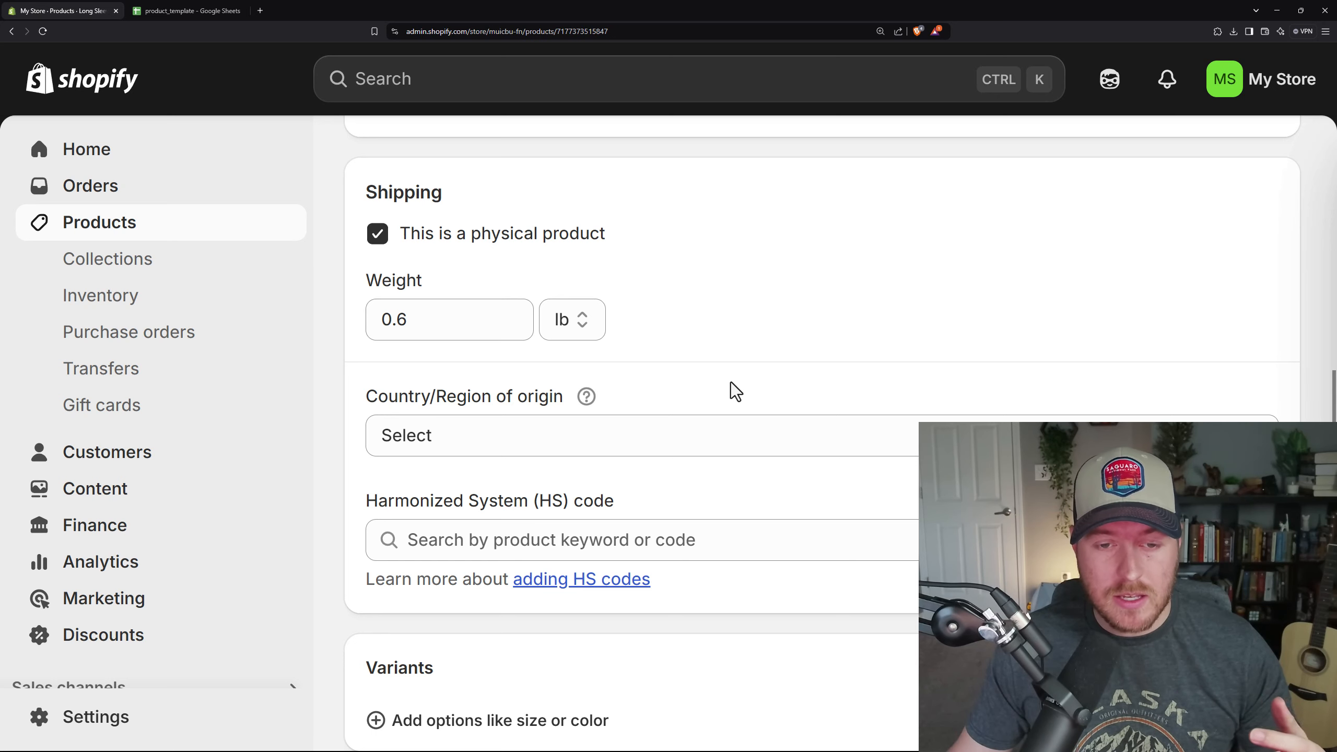
Add a Size variant option to the product with the values L, M and S.
scroll(677, 378, down, 6)
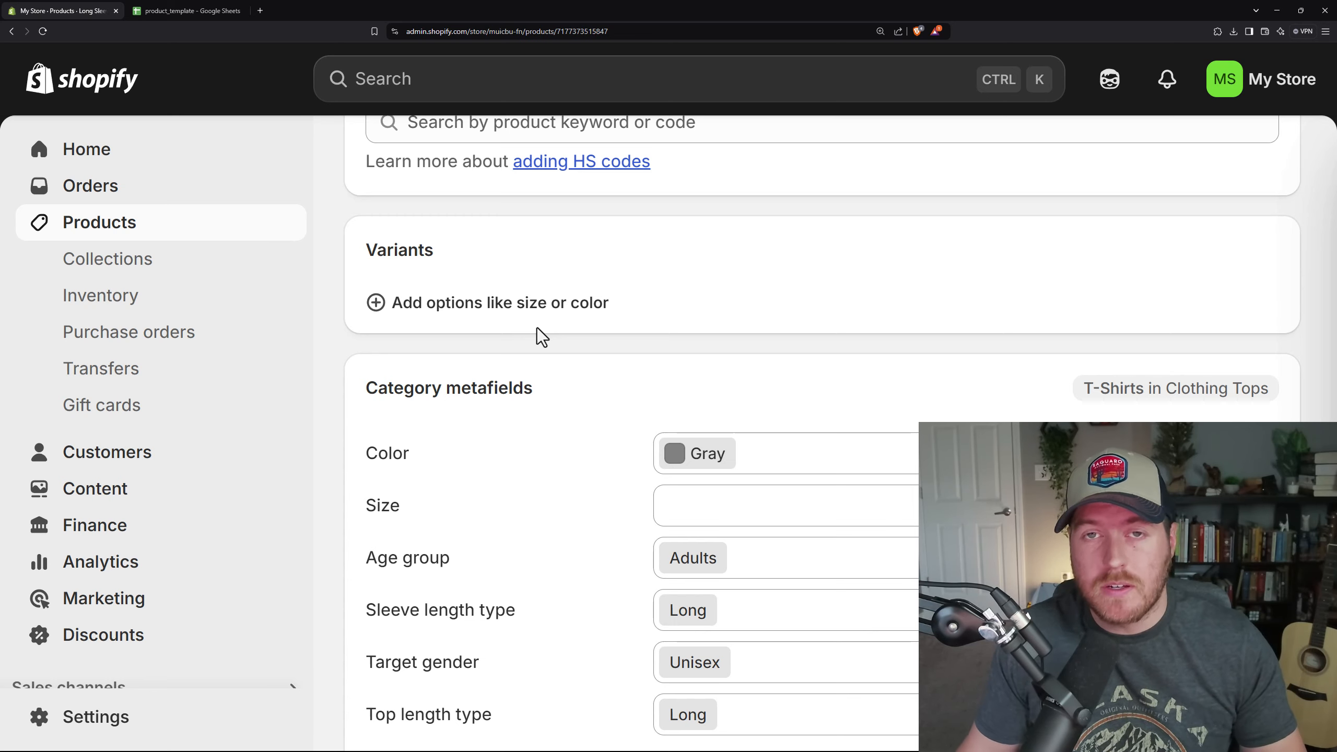
click(485, 309)
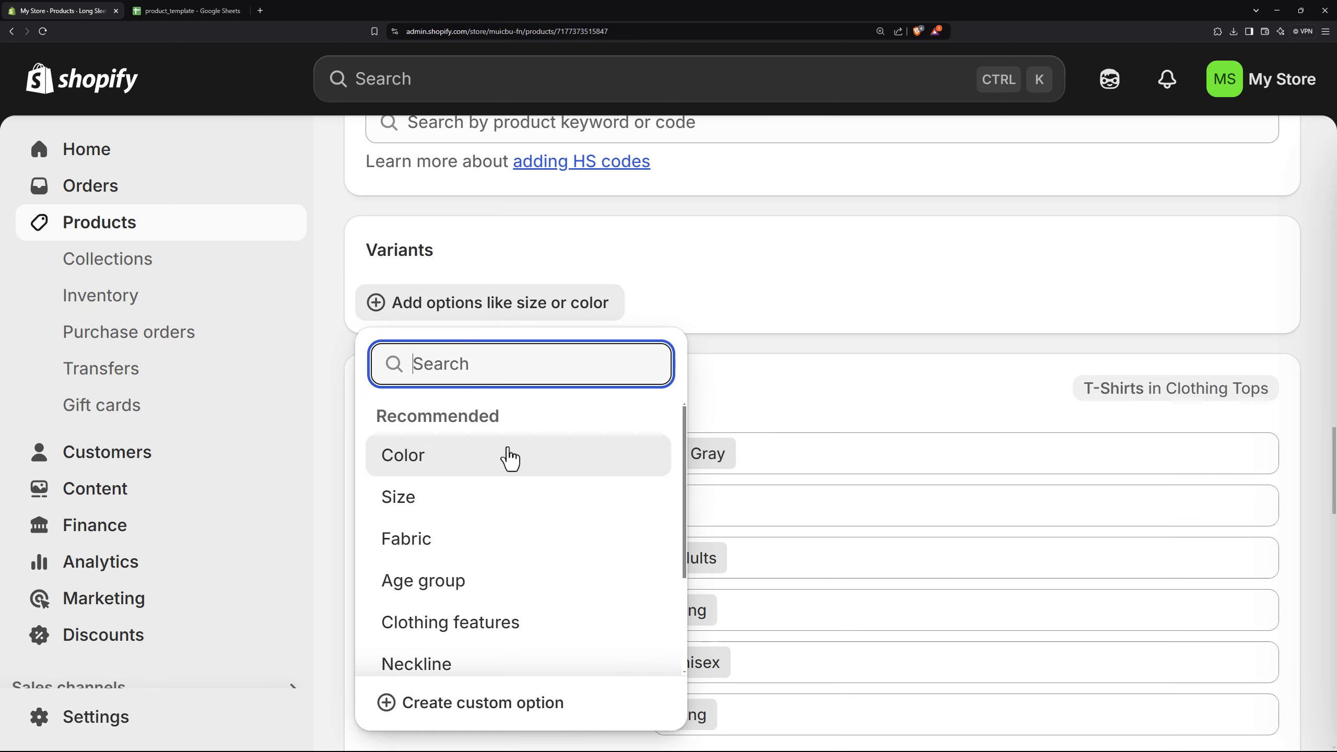
click(482, 521)
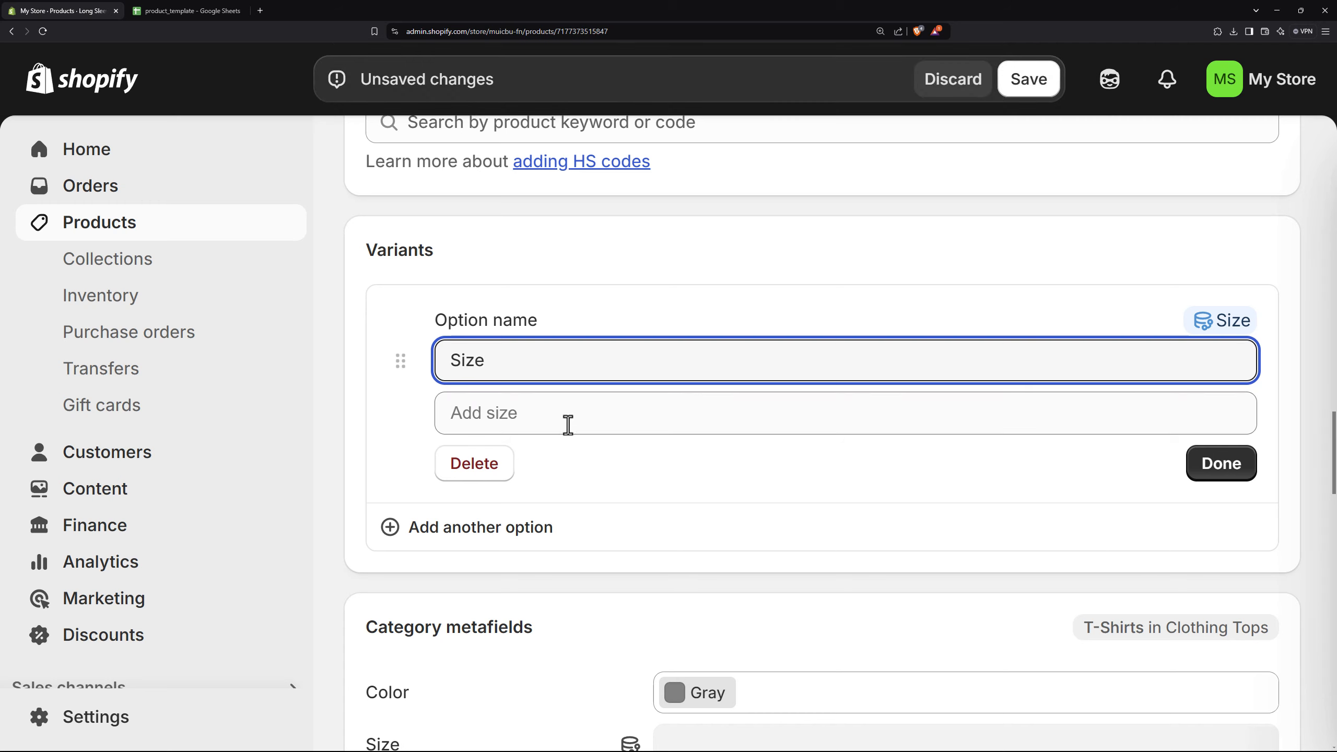
click(601, 419)
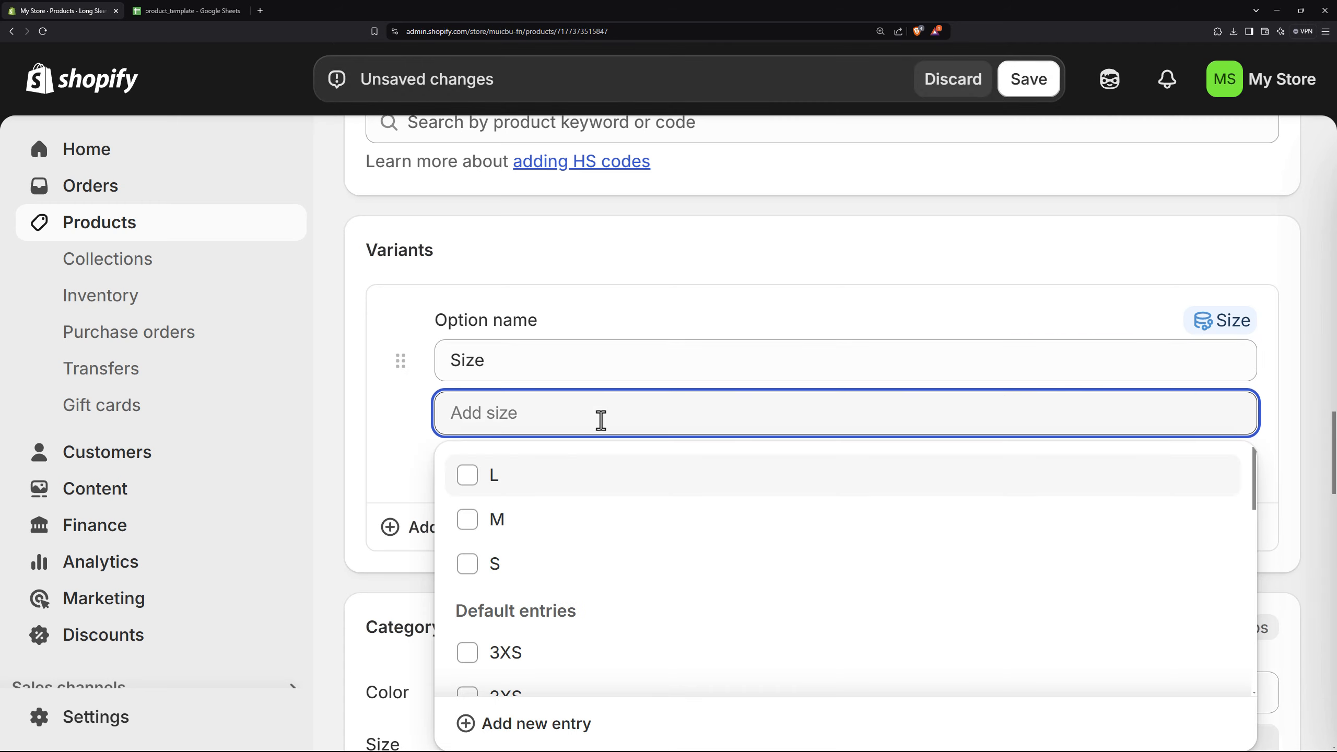
click(468, 475)
click(468, 558)
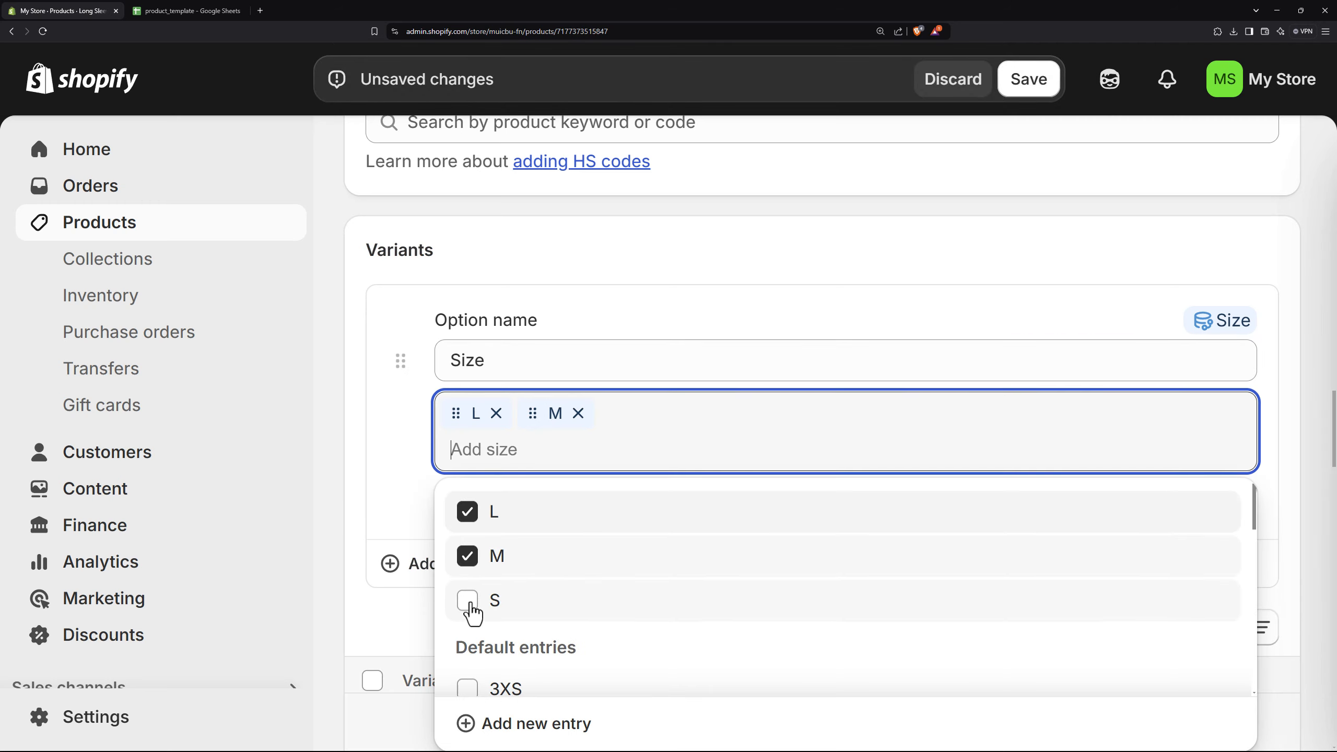
click(467, 601)
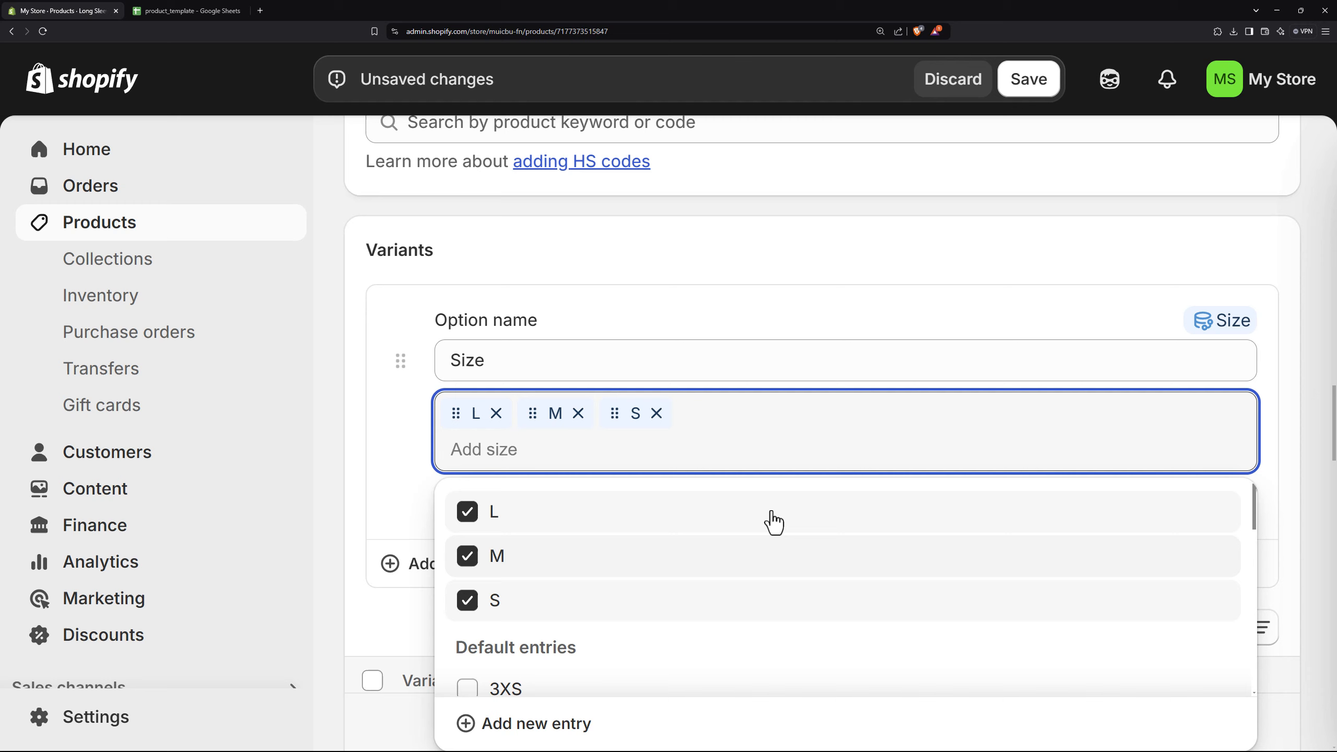
click(1260, 468)
click(1228, 506)
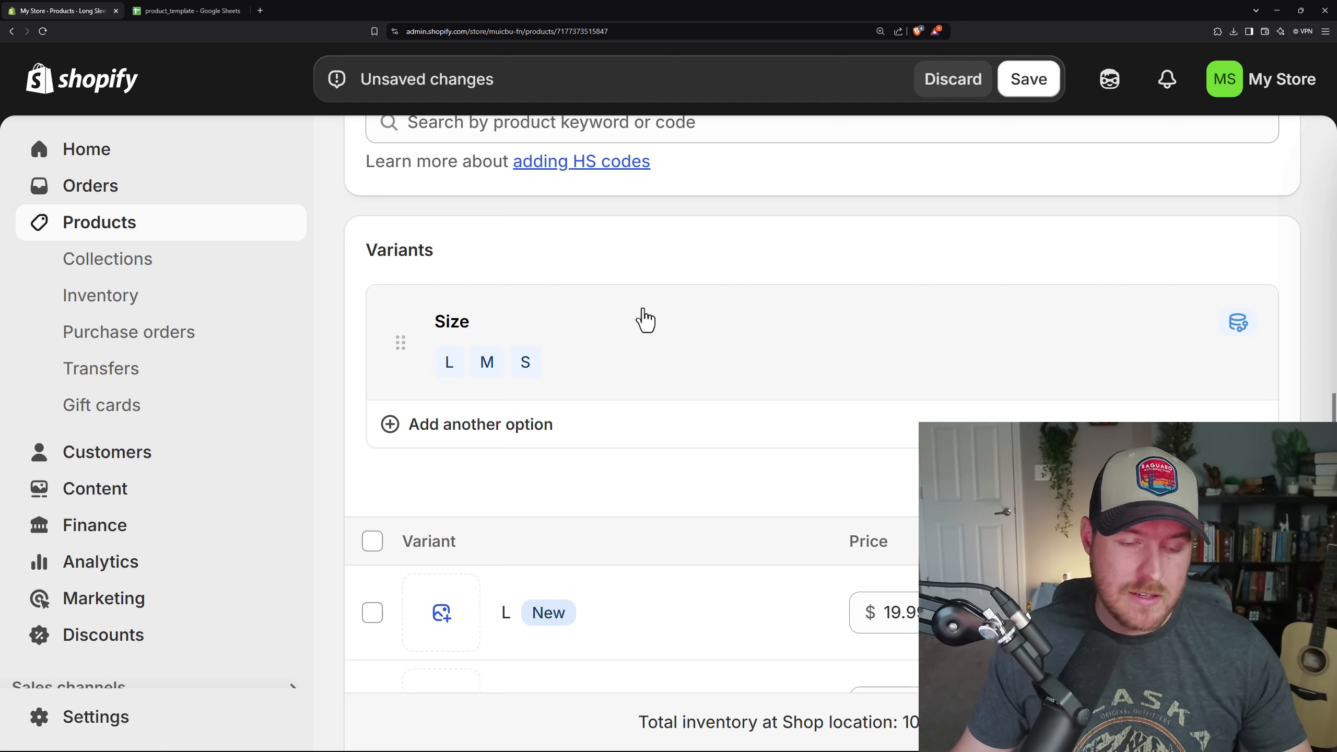
Add a Color variant option with the value Gray.
click(500, 428)
click(480, 589)
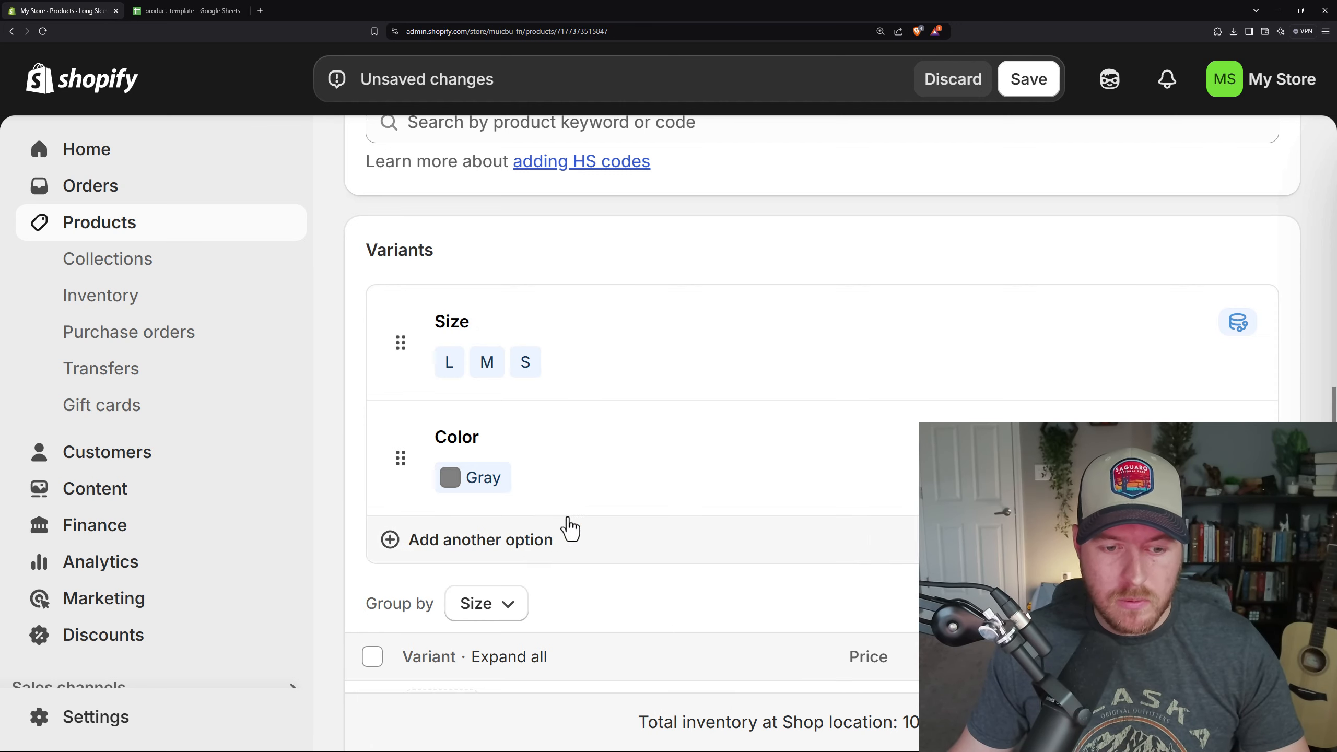
click(497, 490)
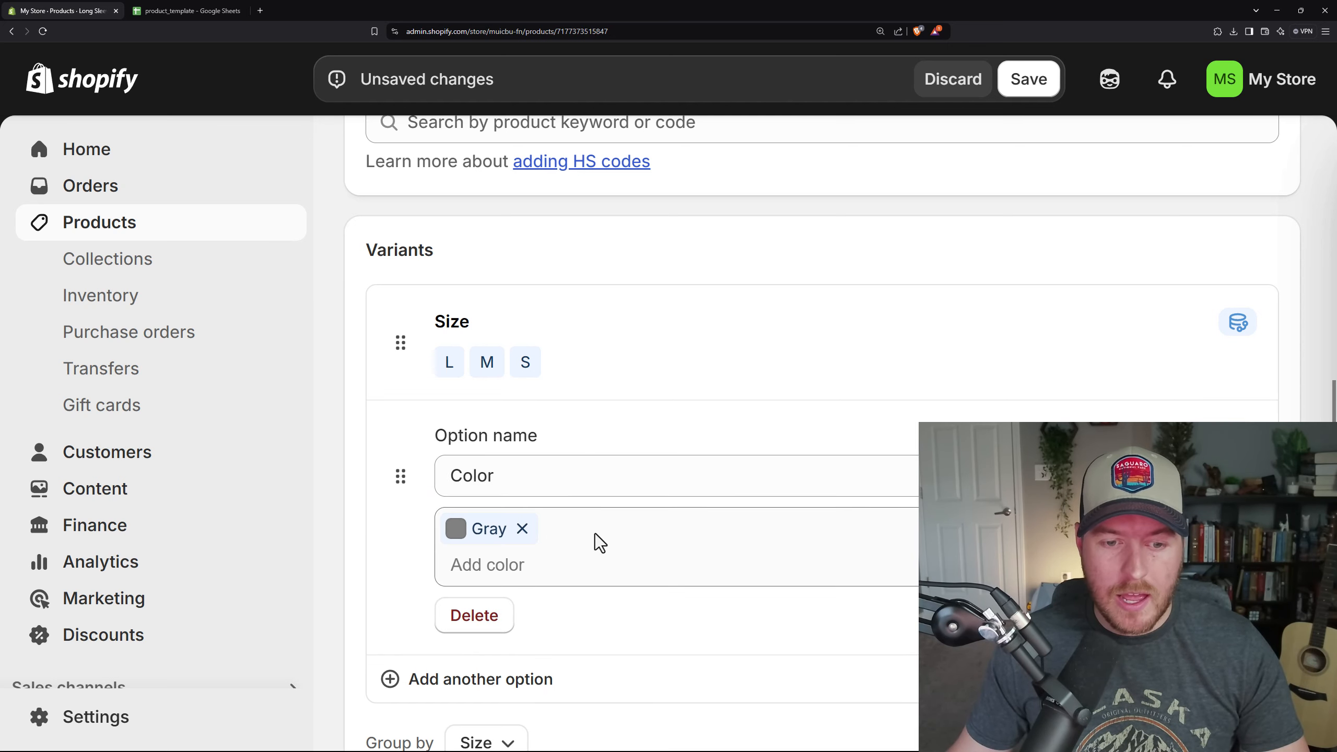
click(513, 569)
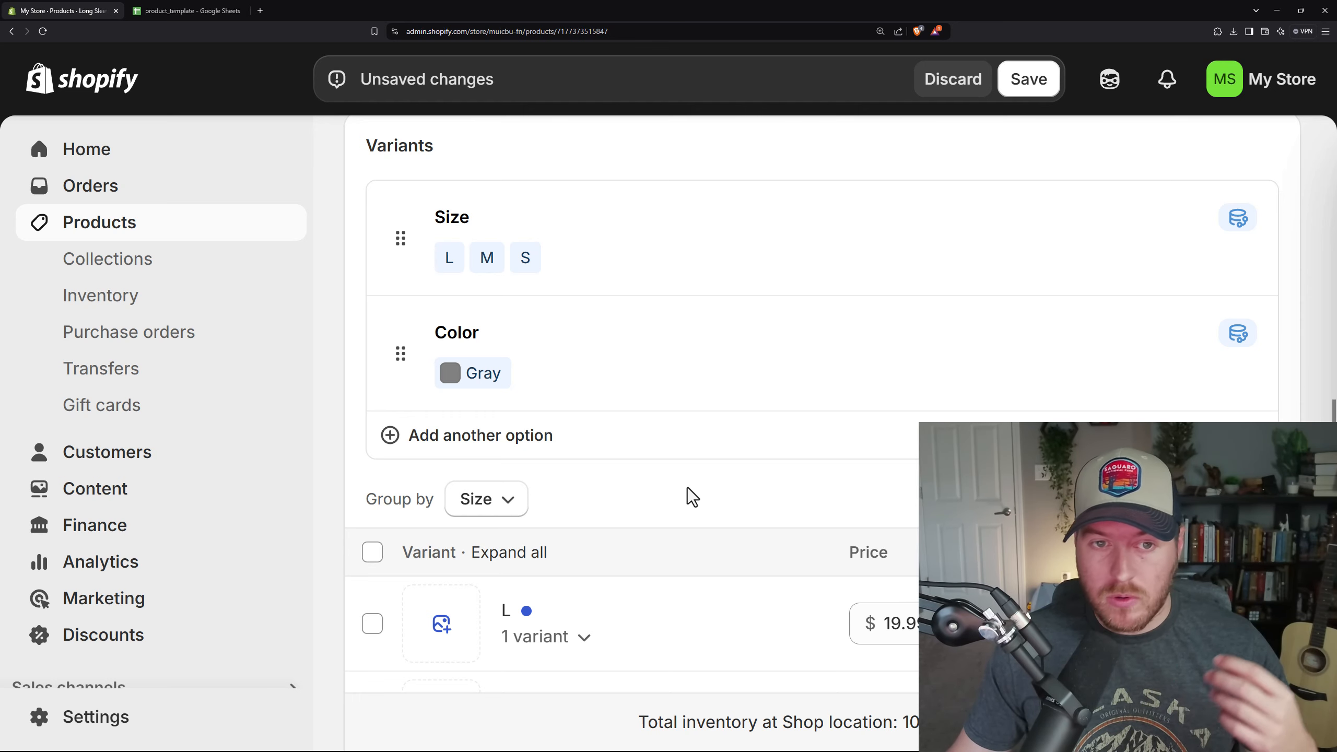
Expand the L and M variant groups and set the available quantity of the M Gray variant to 50.
scroll(689, 490, down, 5)
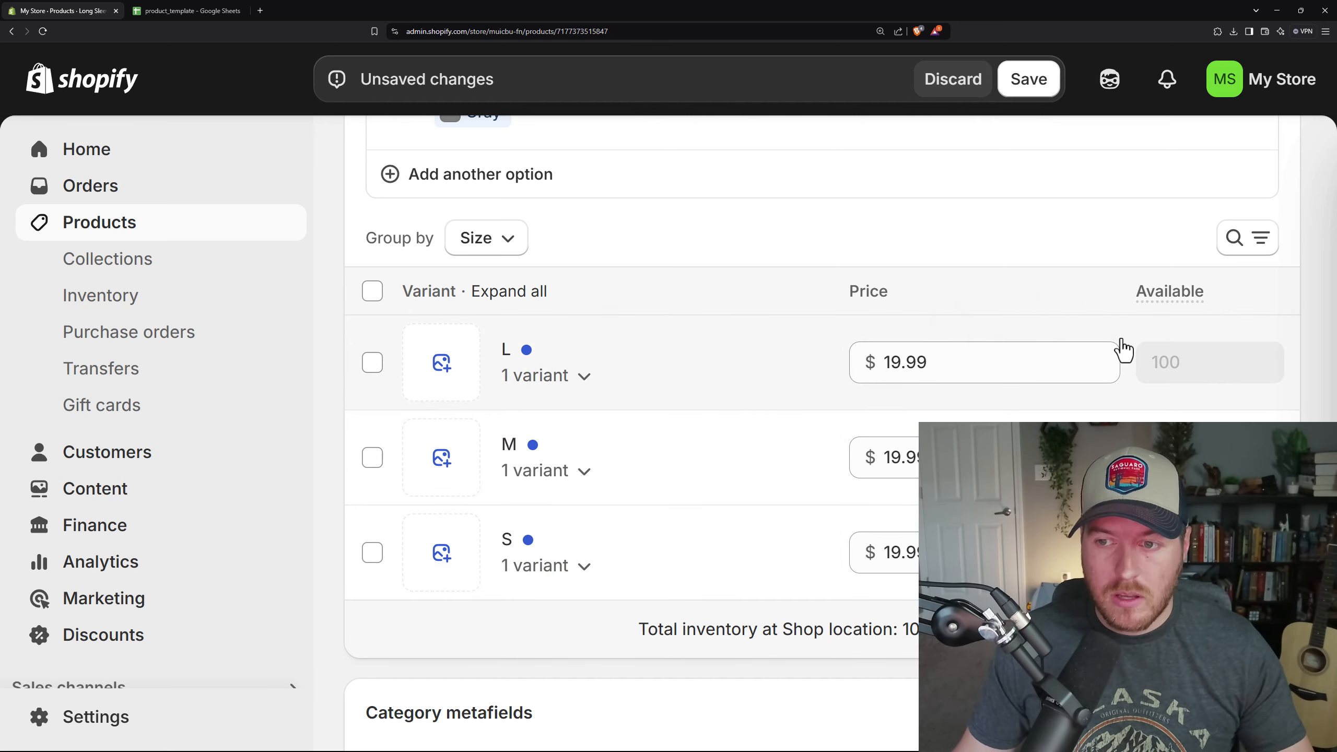
mouse_move(1199, 374)
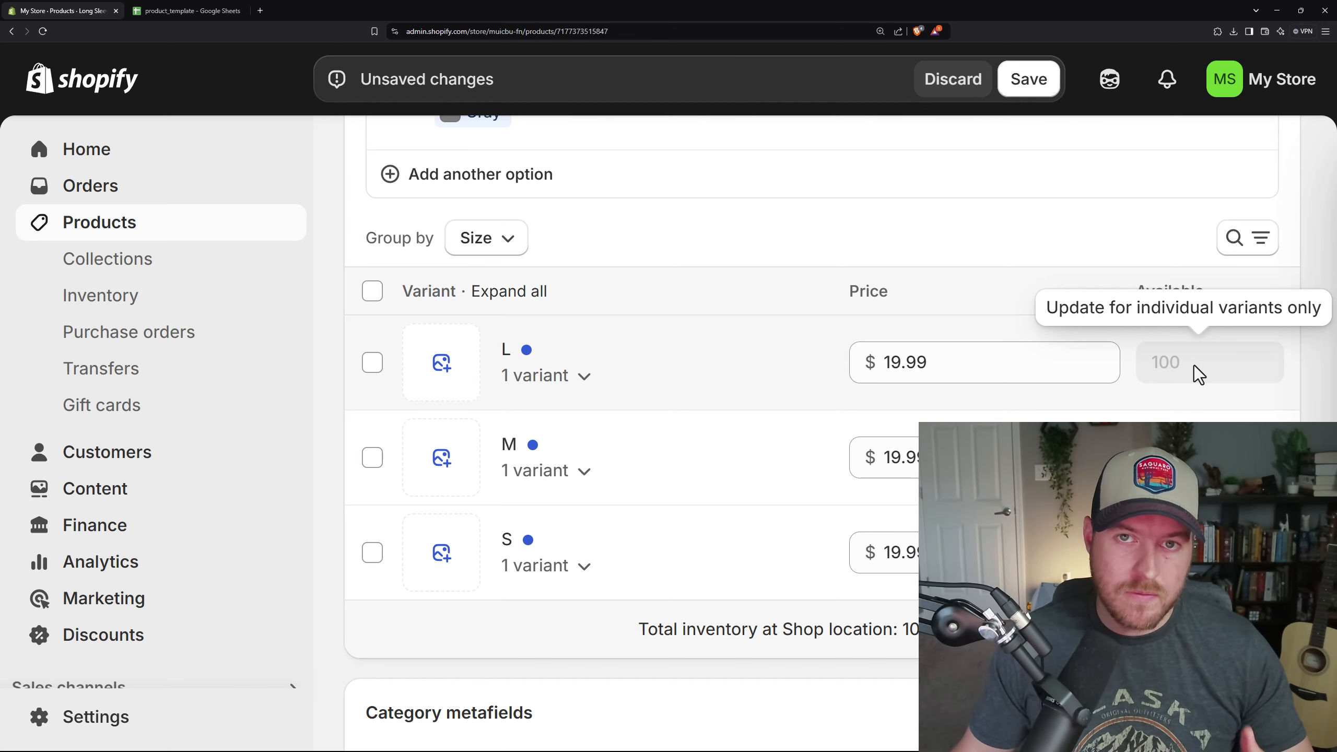
scroll(633, 355, up, 4)
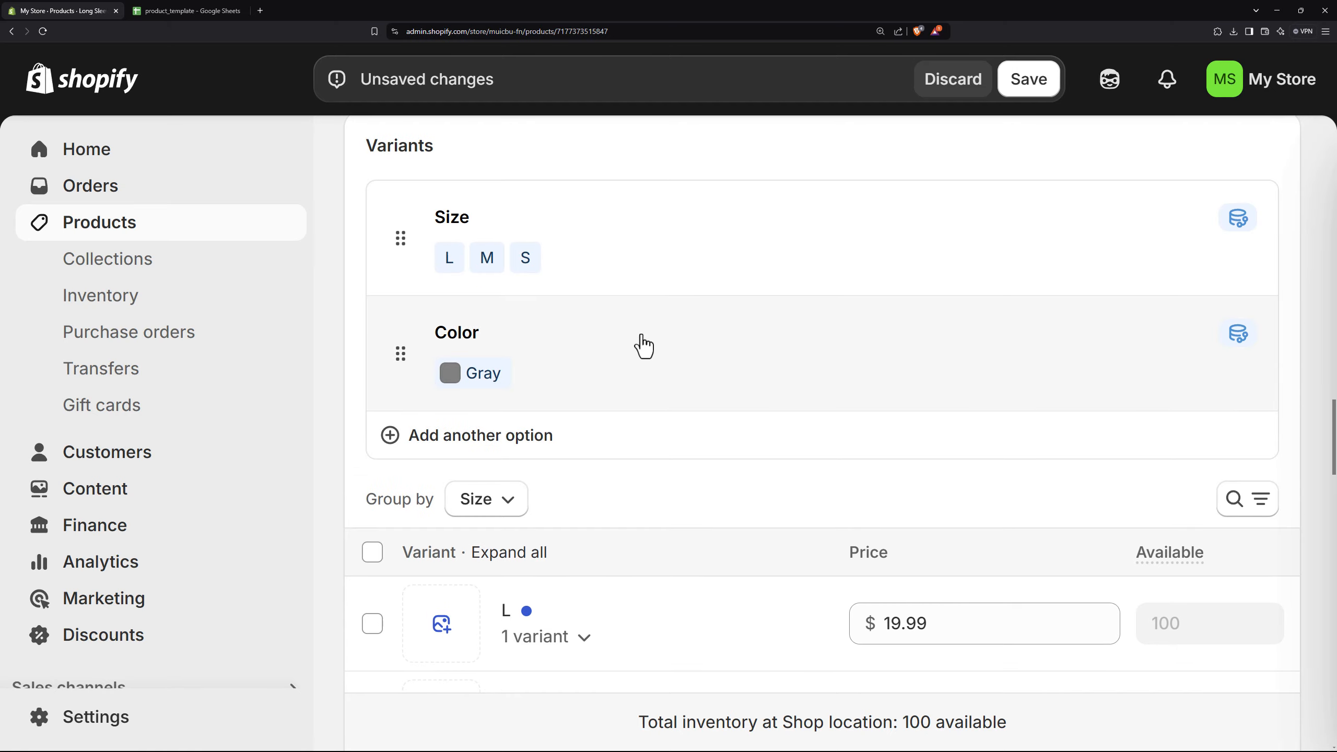
scroll(660, 384, down, 4)
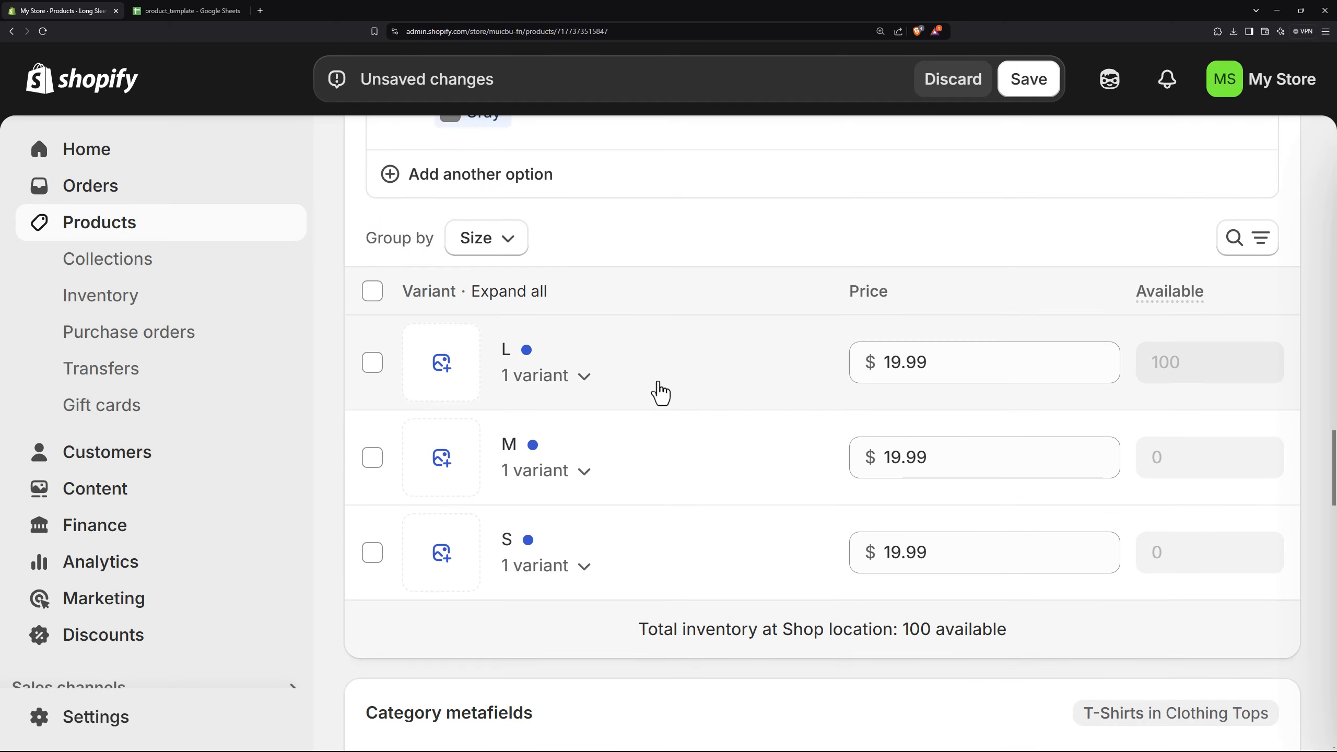
click(585, 377)
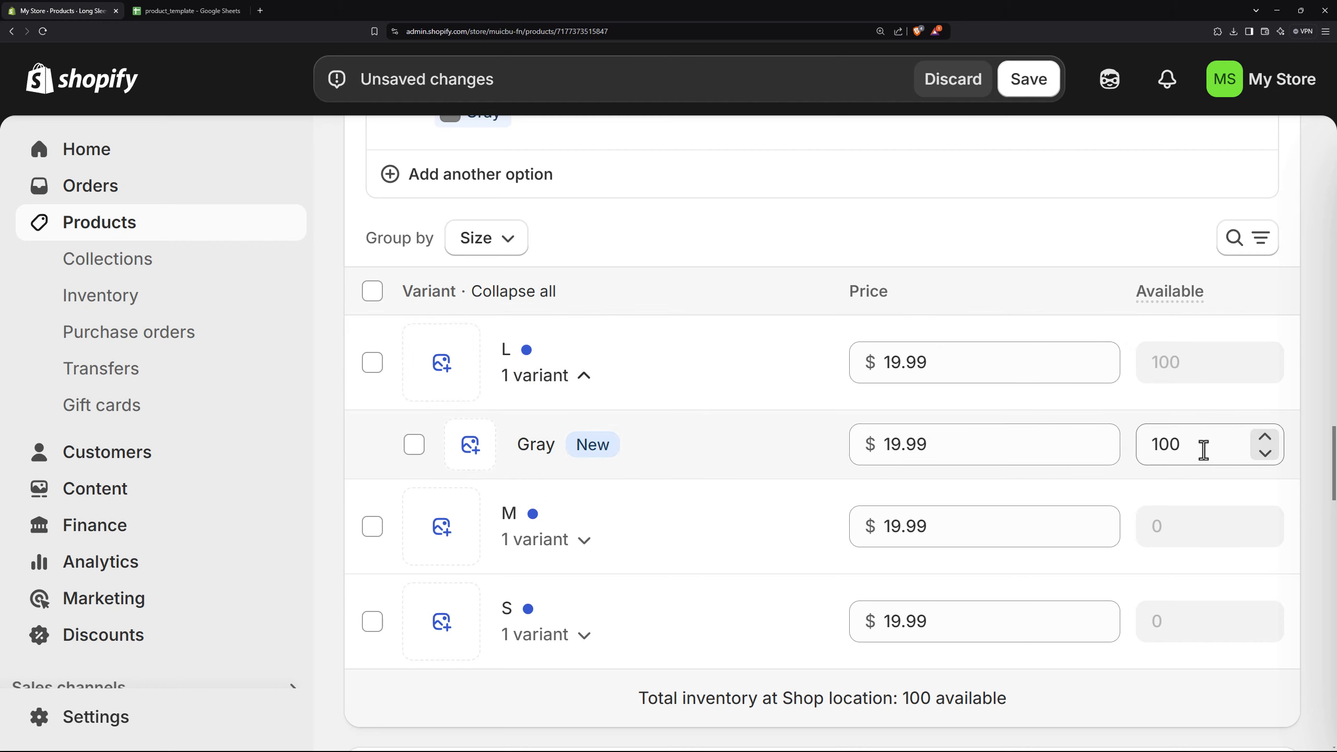
click(569, 542)
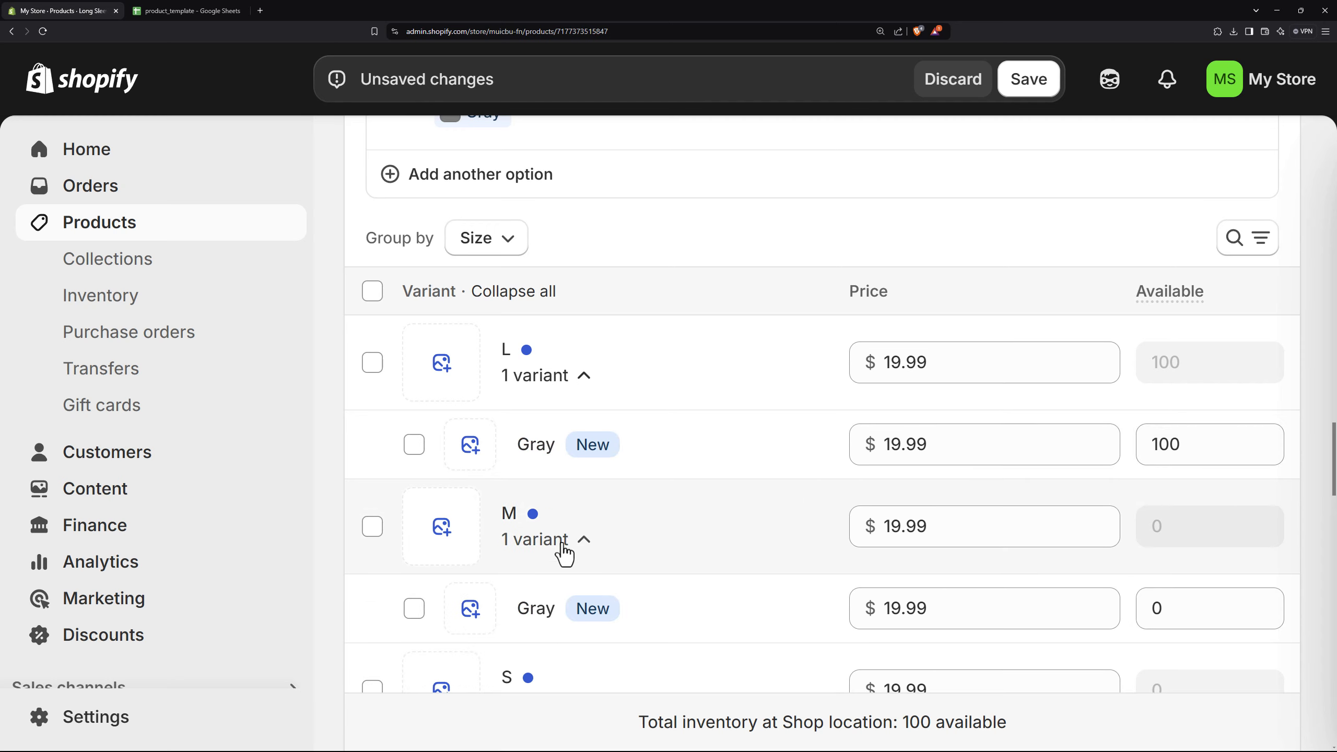
click(1193, 594)
text(50)
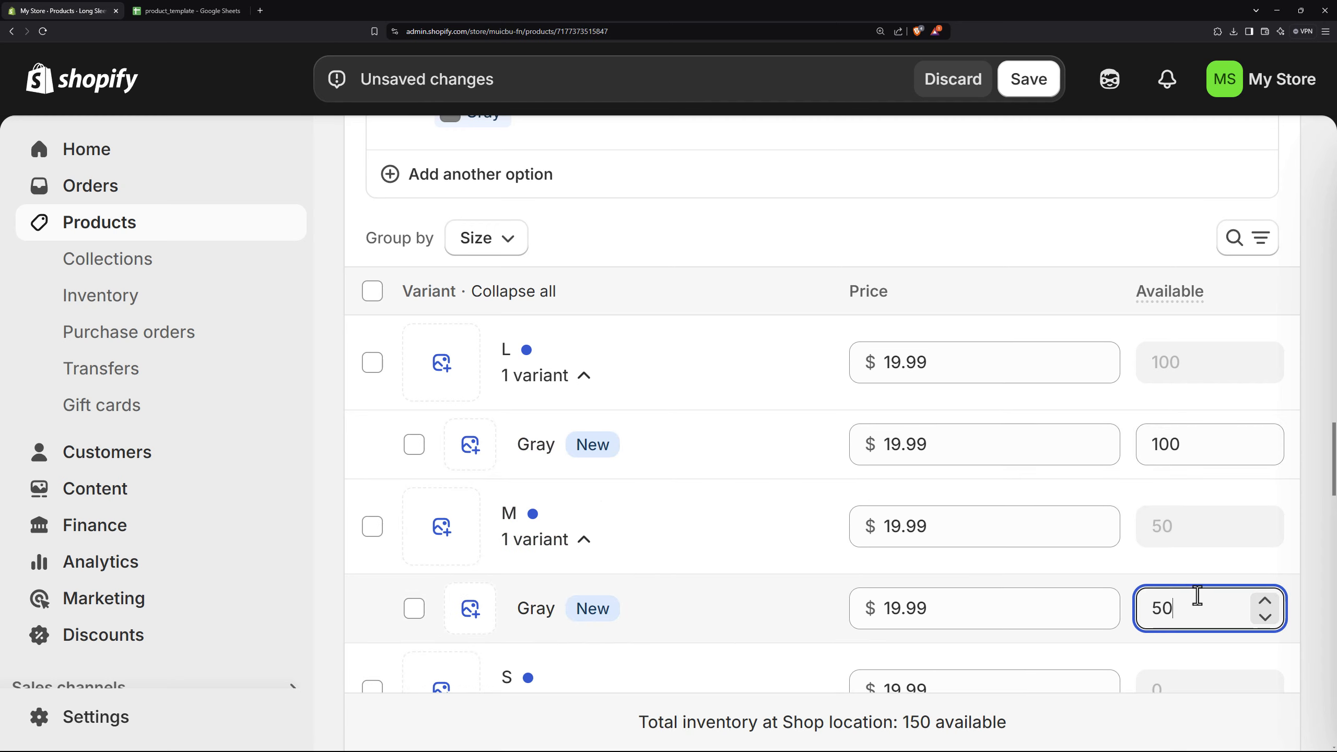
Expand the S variant group and set the available quantity of the S Gray variant to 75.
scroll(552, 547, down, 3)
click(529, 506)
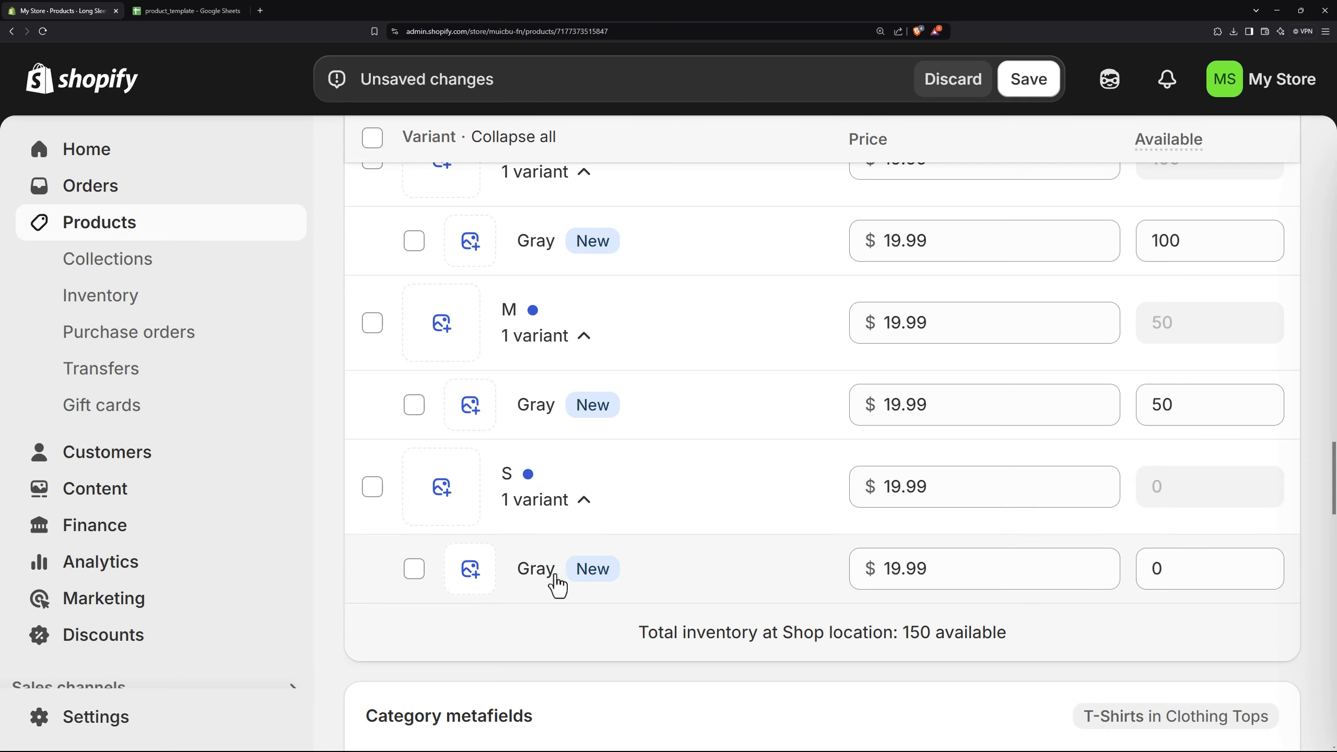
click(1198, 574)
text(75)
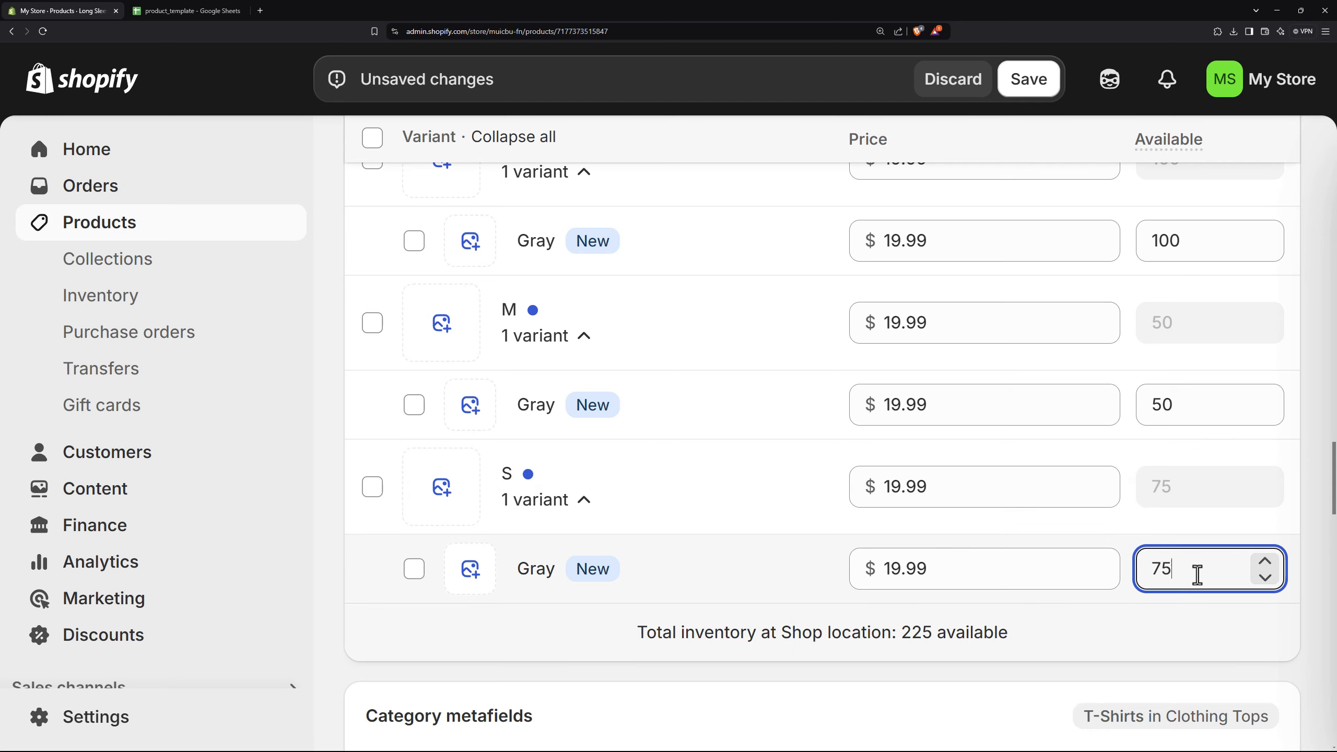
scroll(869, 268, up, 2)
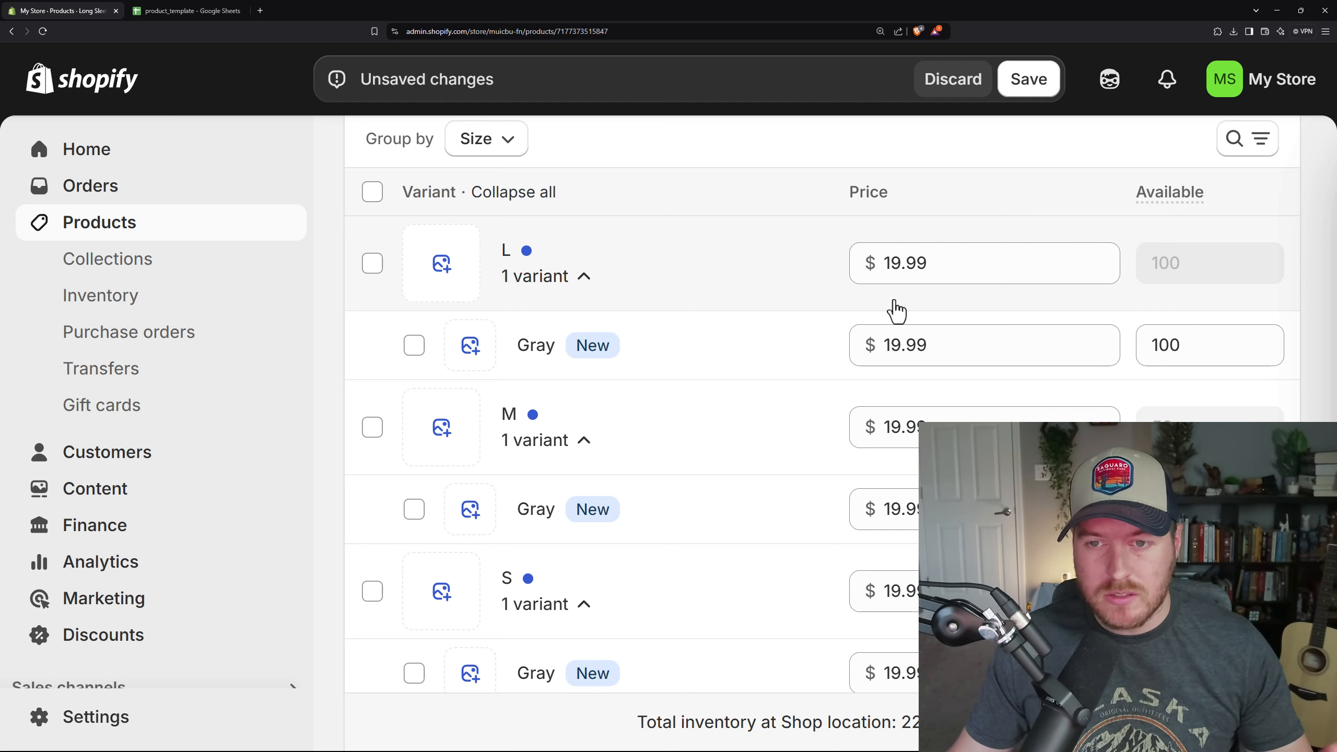
Review the category metafields and open the search engine listing to examine its page title, meta description and URL handle.
scroll(548, 276, down, 10)
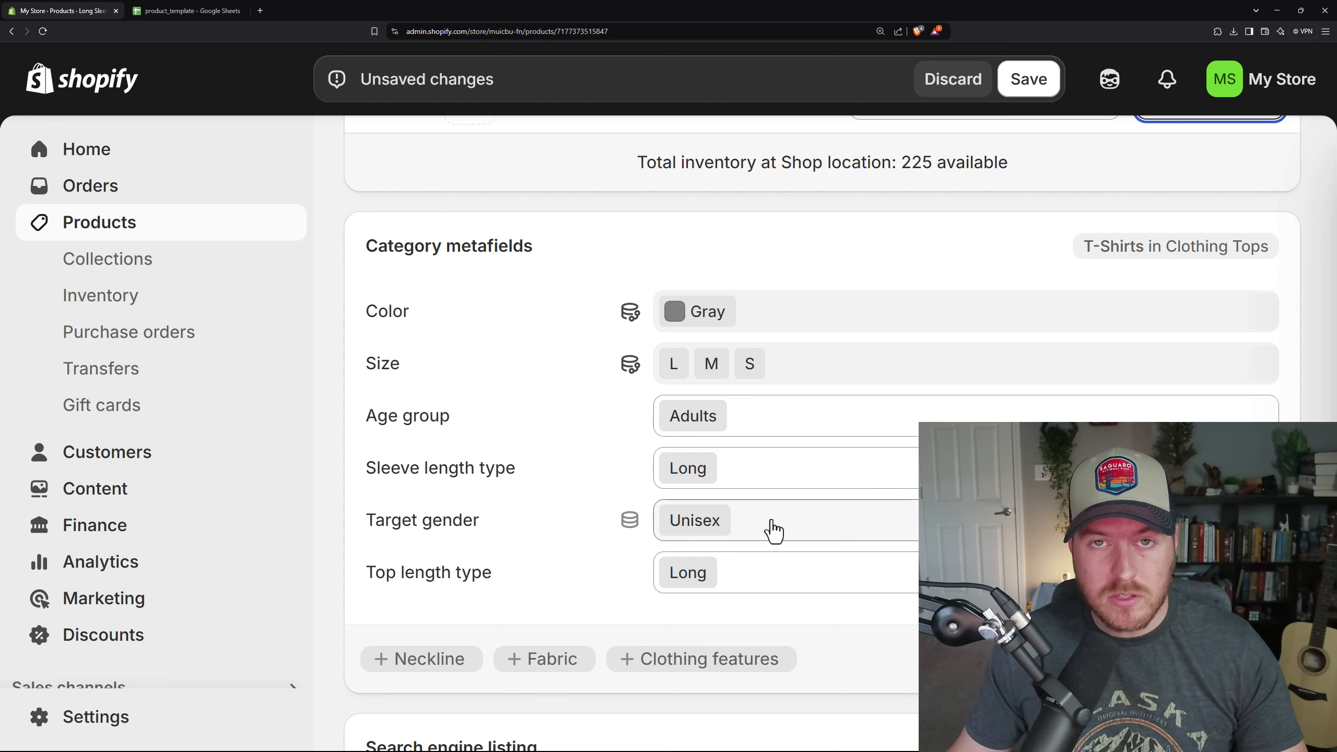
scroll(433, 567, down, 2)
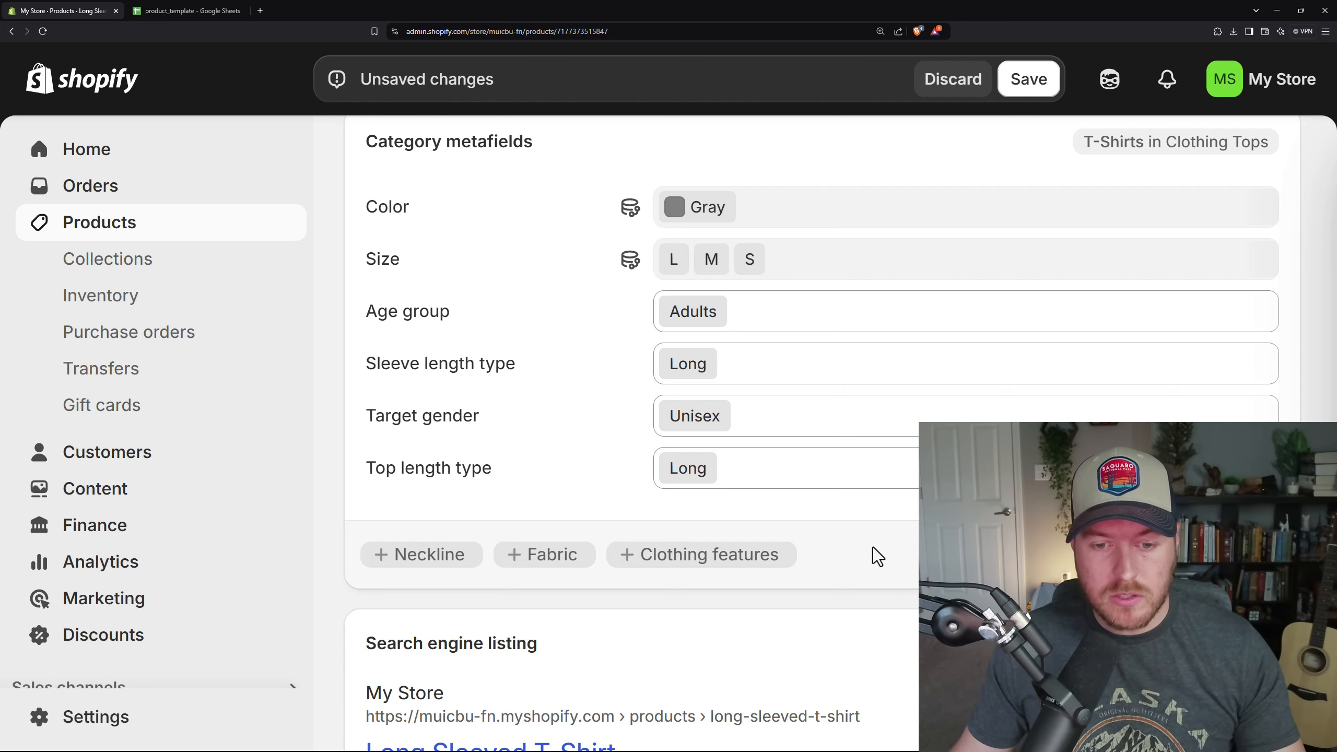
scroll(646, 341, down, 5)
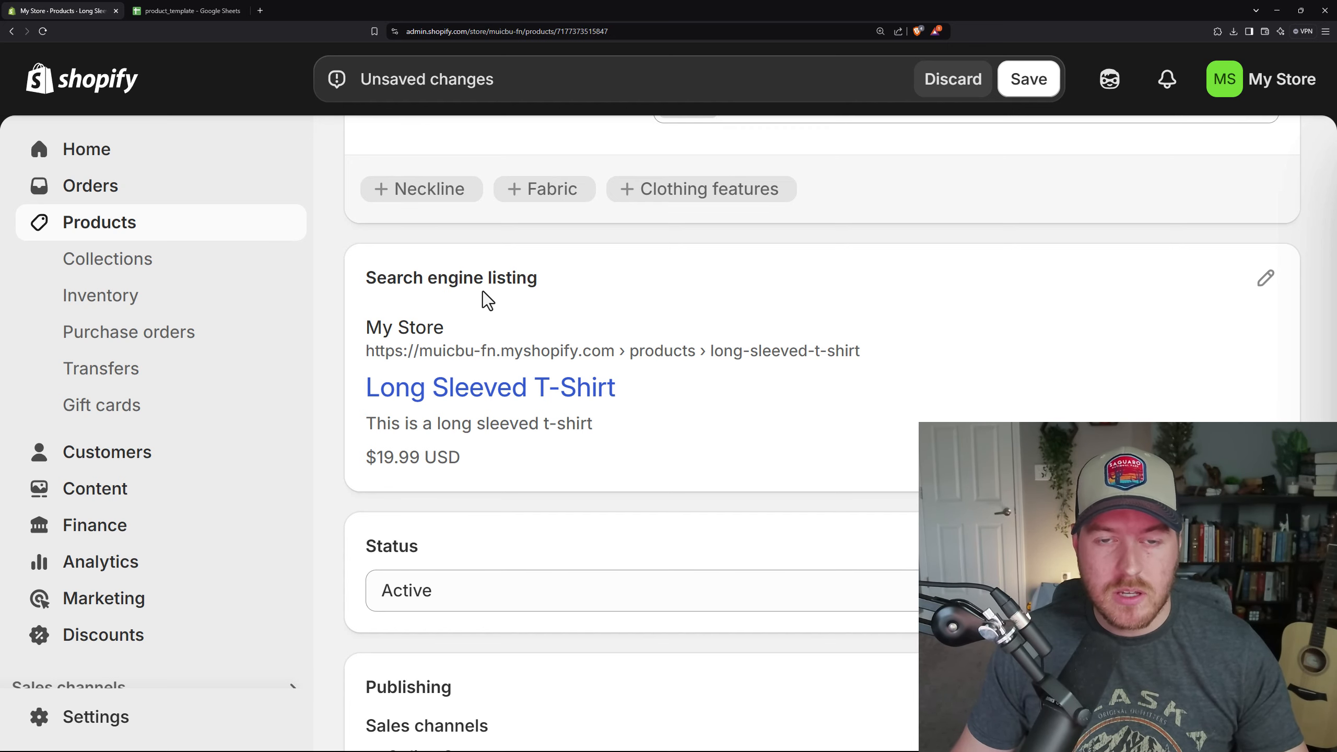
click(1266, 278)
scroll(696, 370, down, 1)
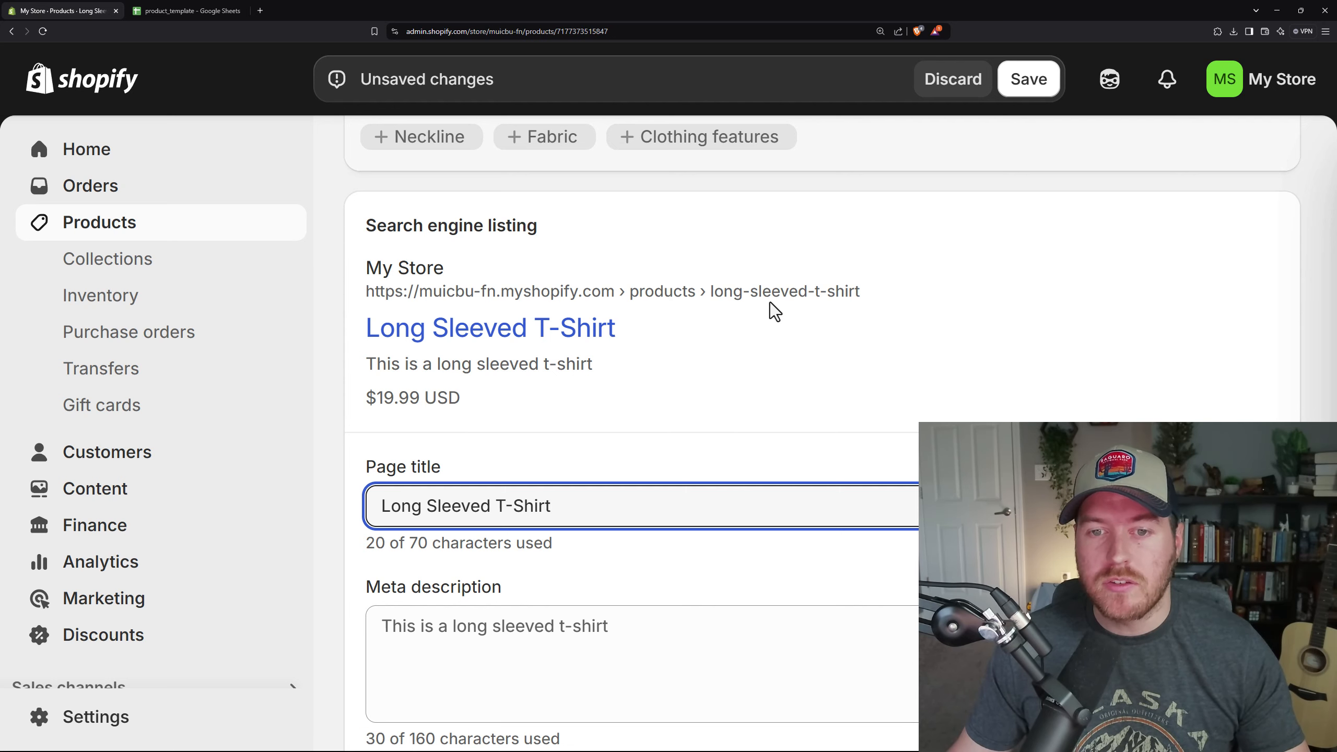
scroll(611, 343, down, 10)
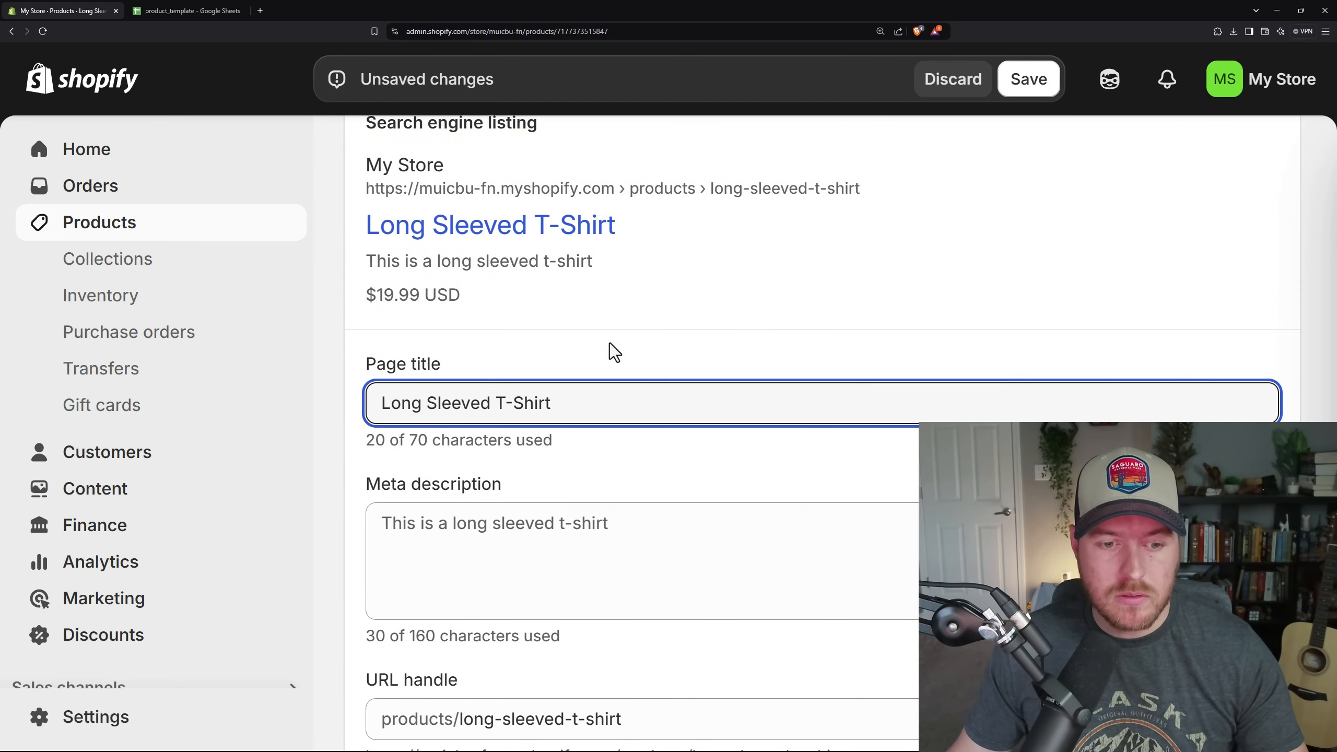
Examine the product's status options and its publishing settings for sales channels and markets.
click(551, 313)
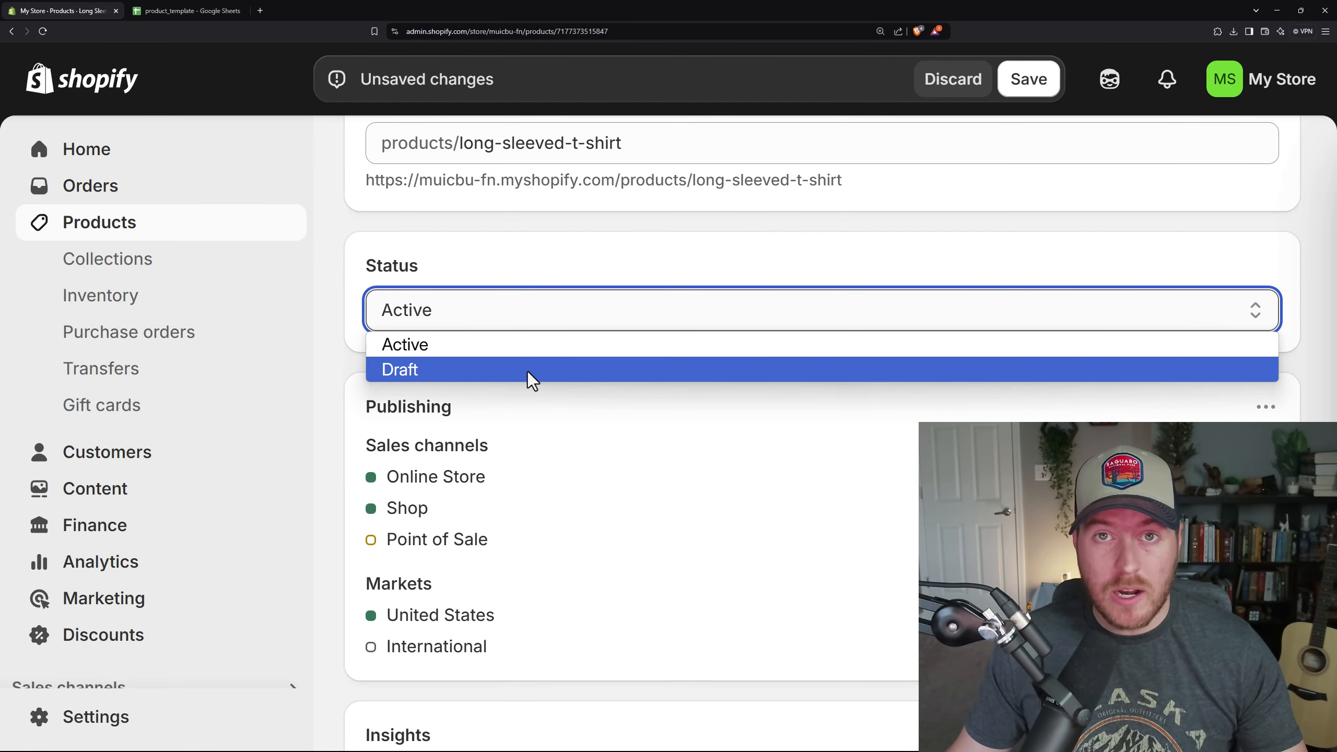
scroll(559, 322, down, 3)
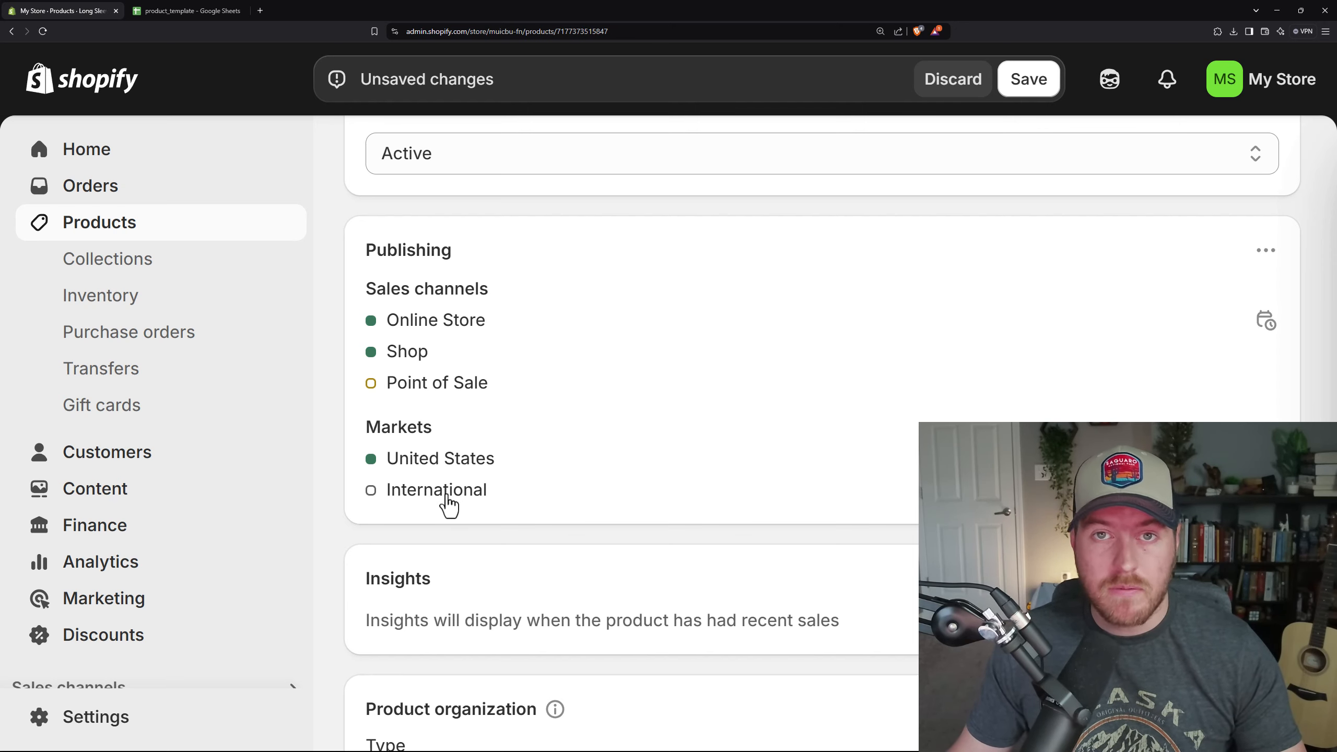
scroll(451, 499, down, 10)
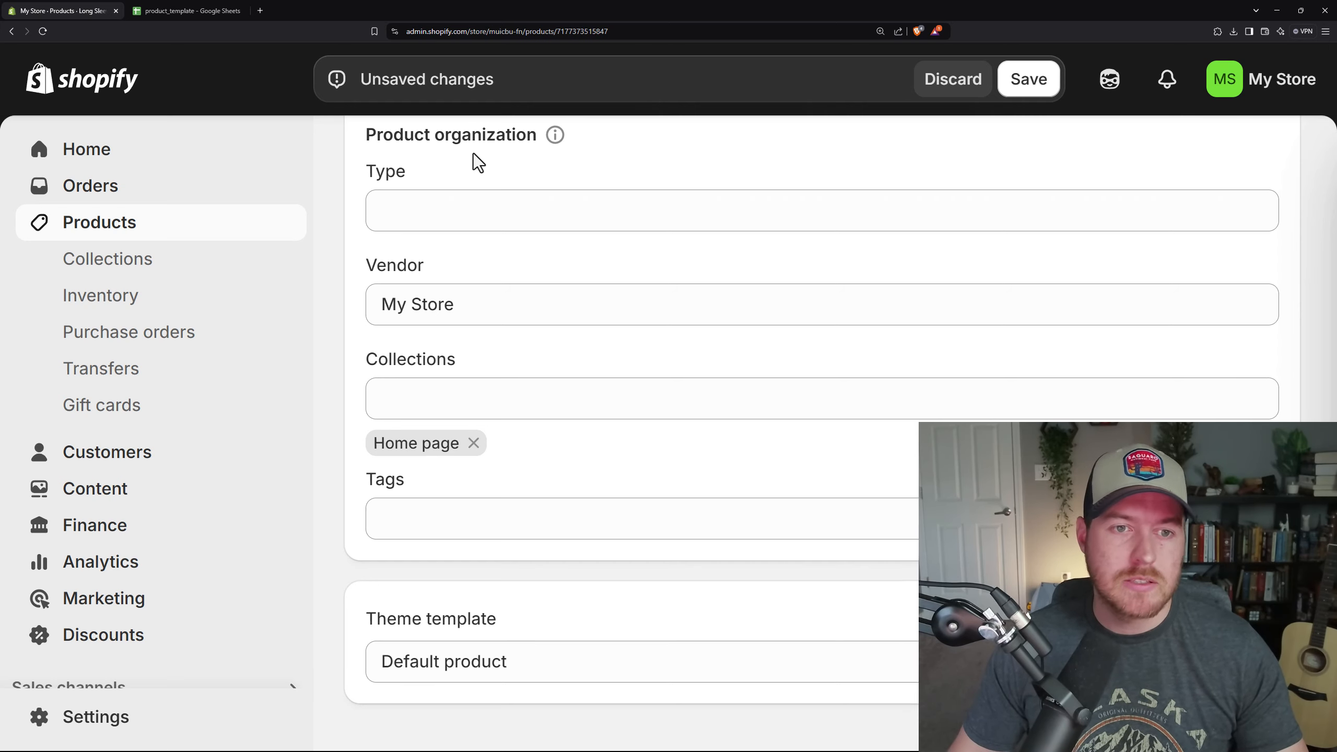
Look through the product organization fields for type, collections, vendor and tags, keeping the Home page collection selected.
click(464, 203)
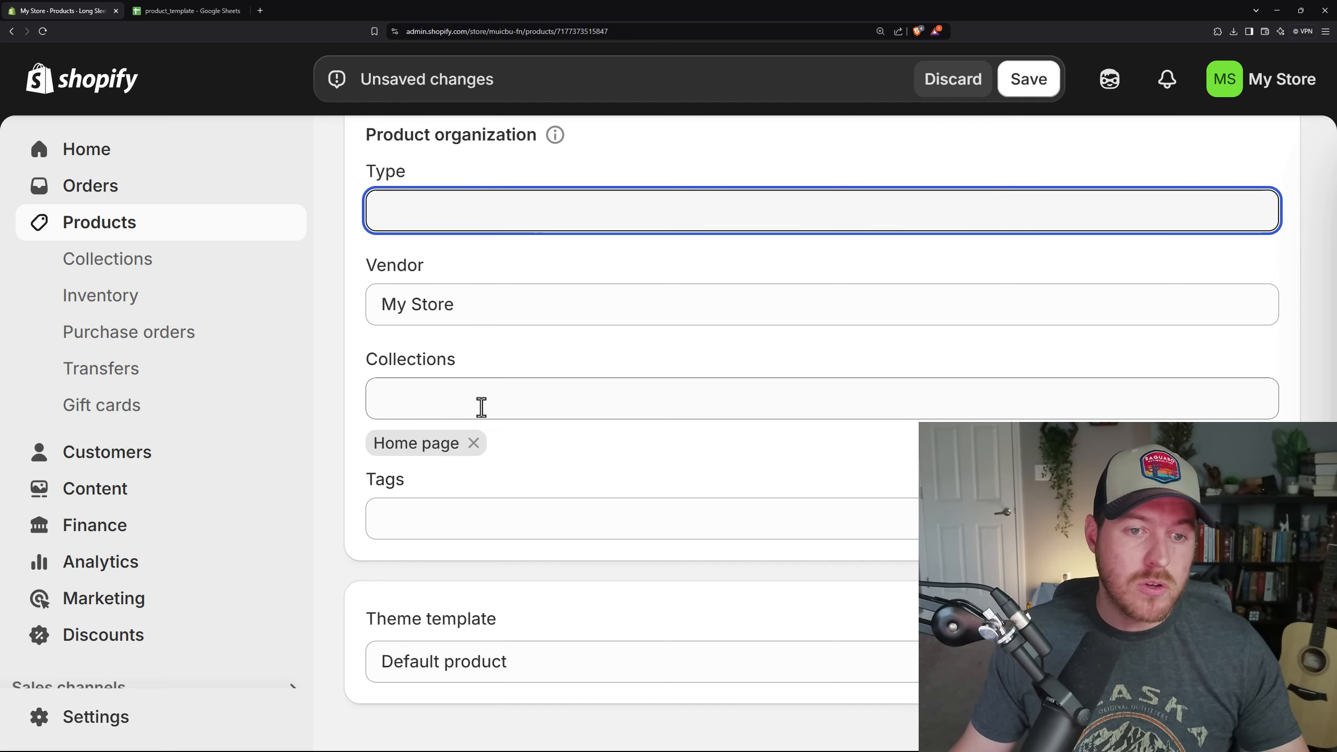
click(497, 405)
click(416, 463)
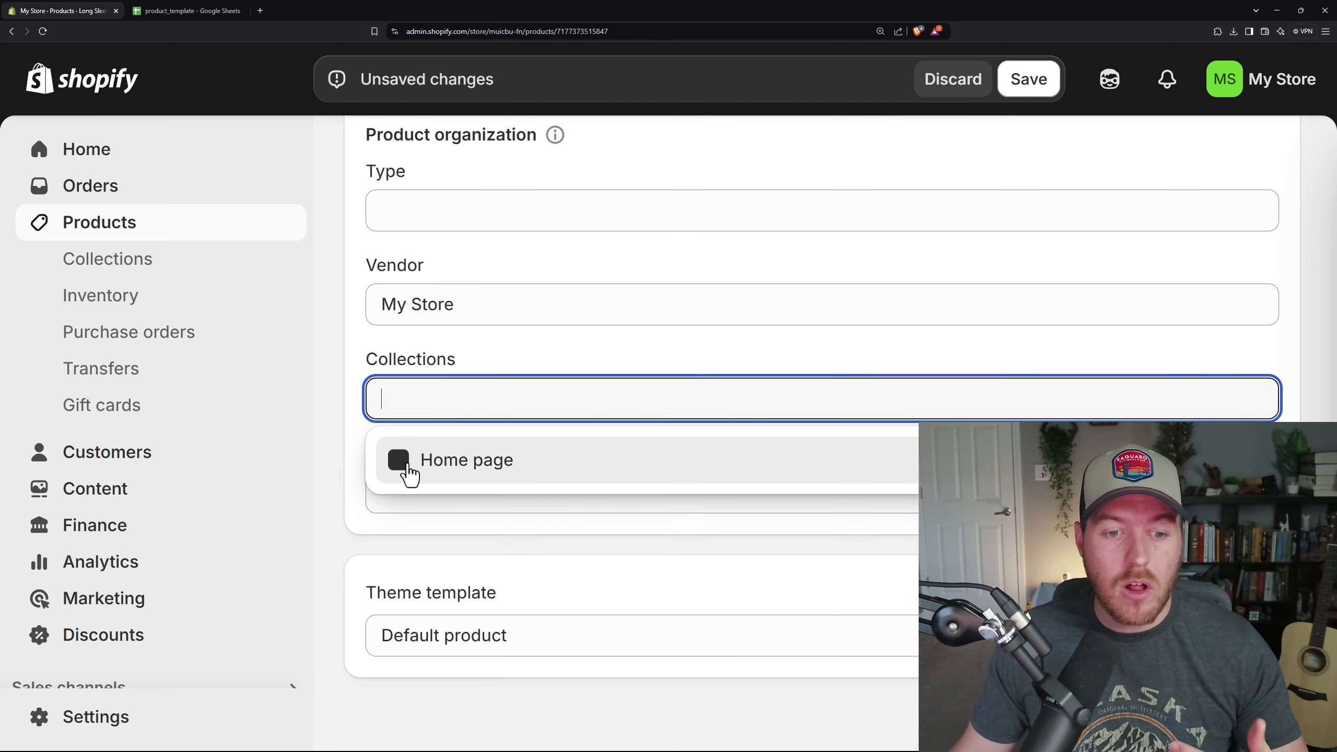
click(411, 468)
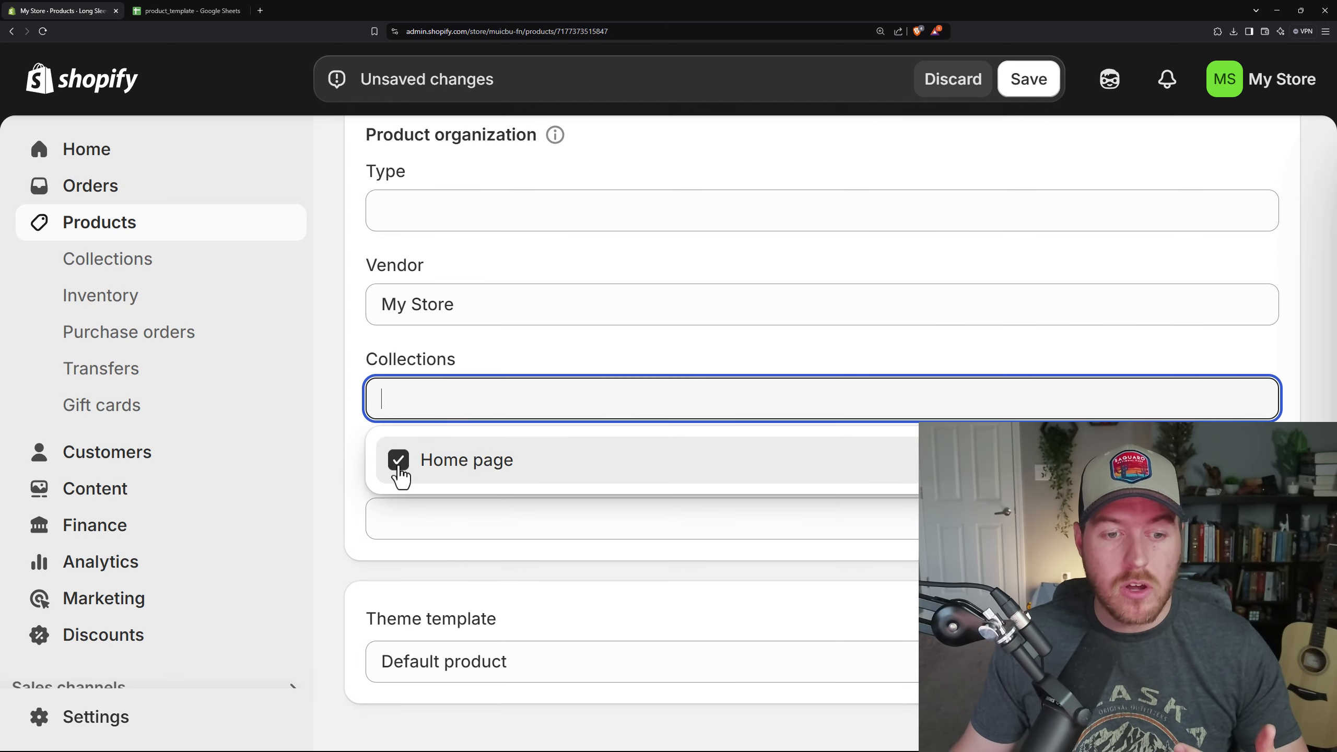
click(507, 345)
click(476, 295)
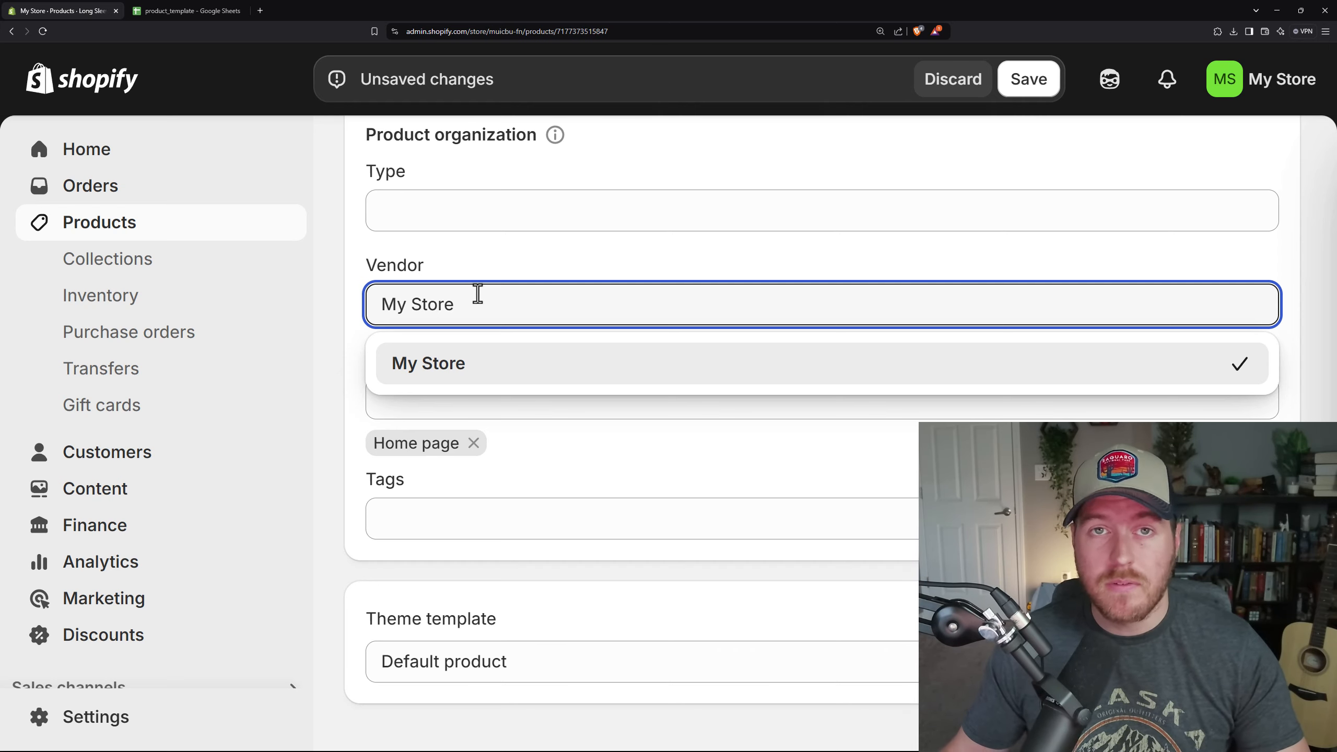
scroll(523, 382, down, 1)
click(622, 410)
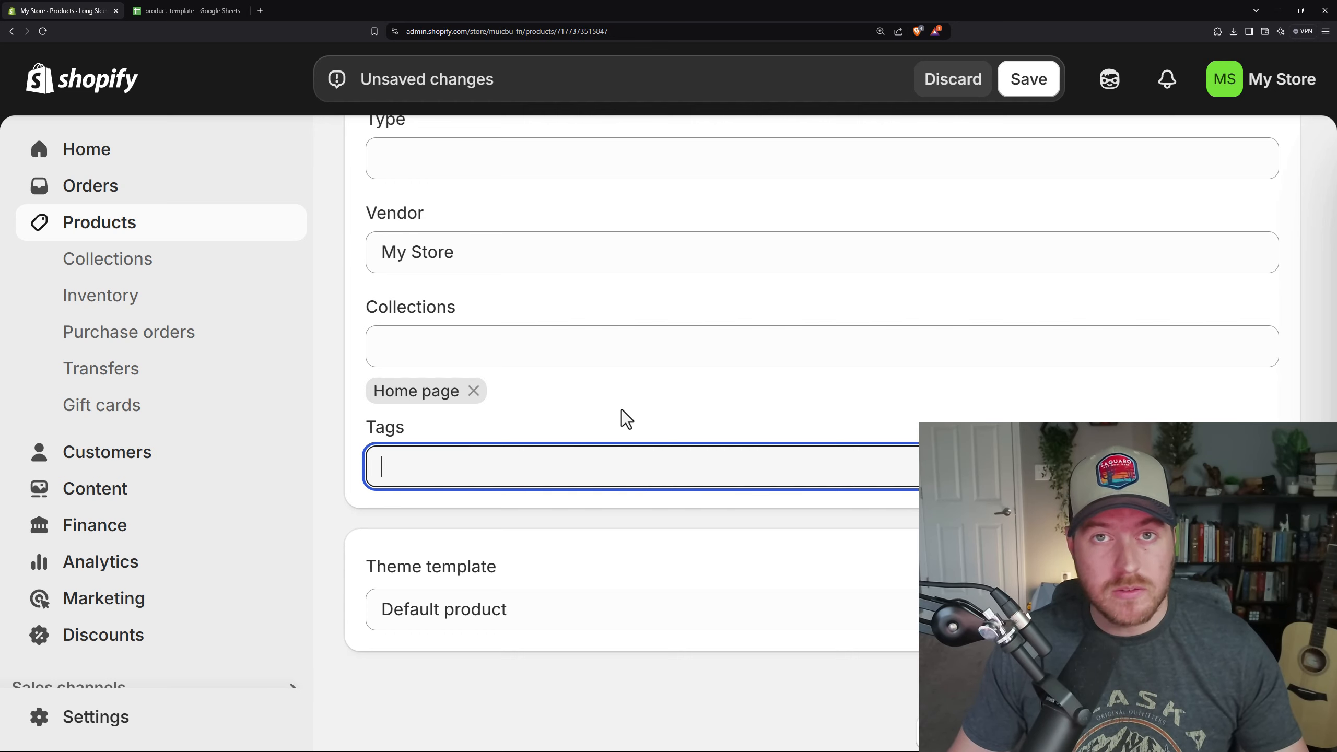
scroll(582, 524, down, 1)
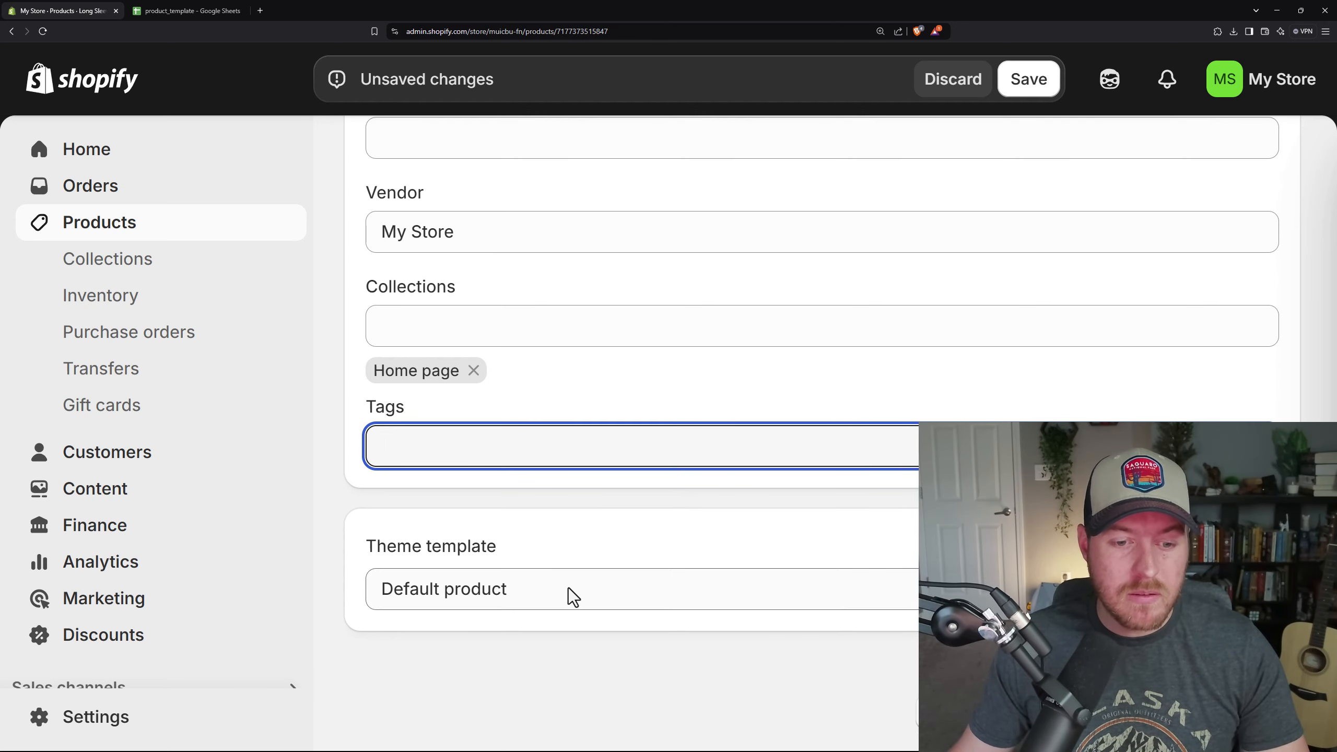
Check the theme template choices, keep Default product, and save the product.
click(569, 590)
click(589, 543)
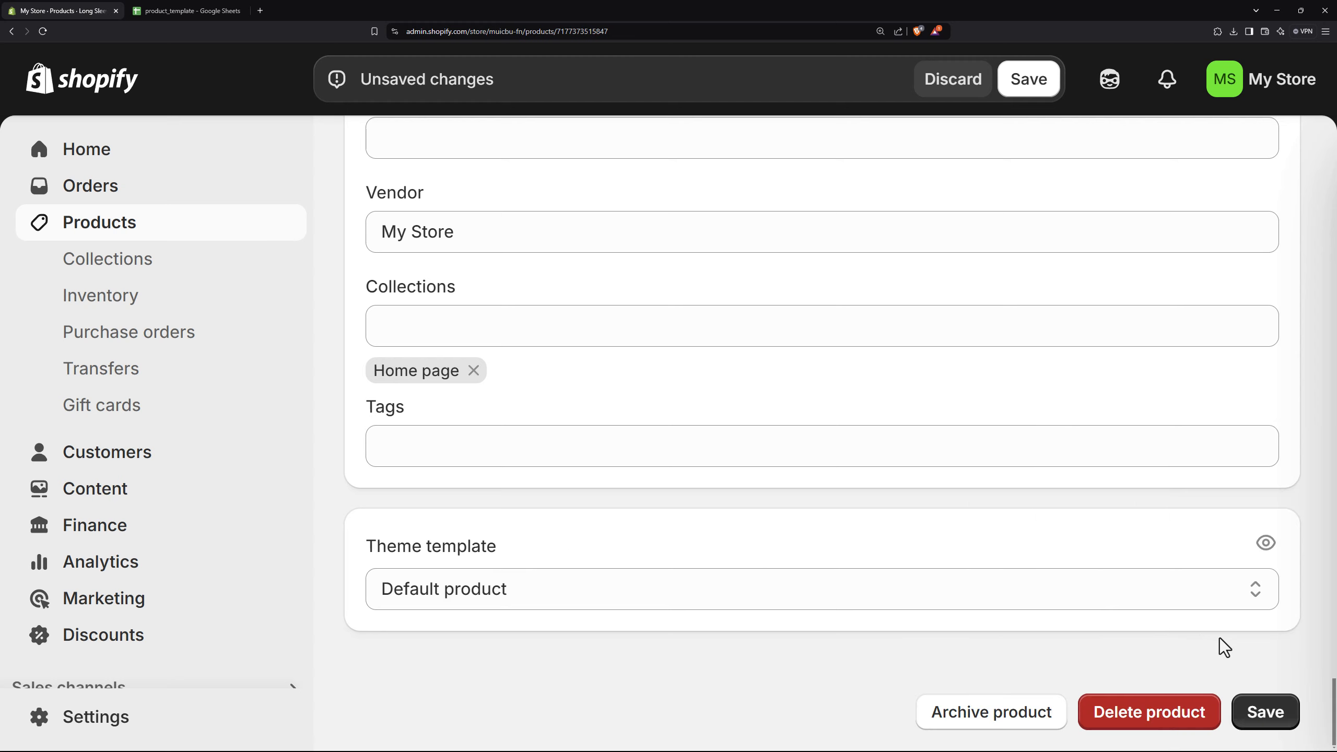
click(1264, 720)
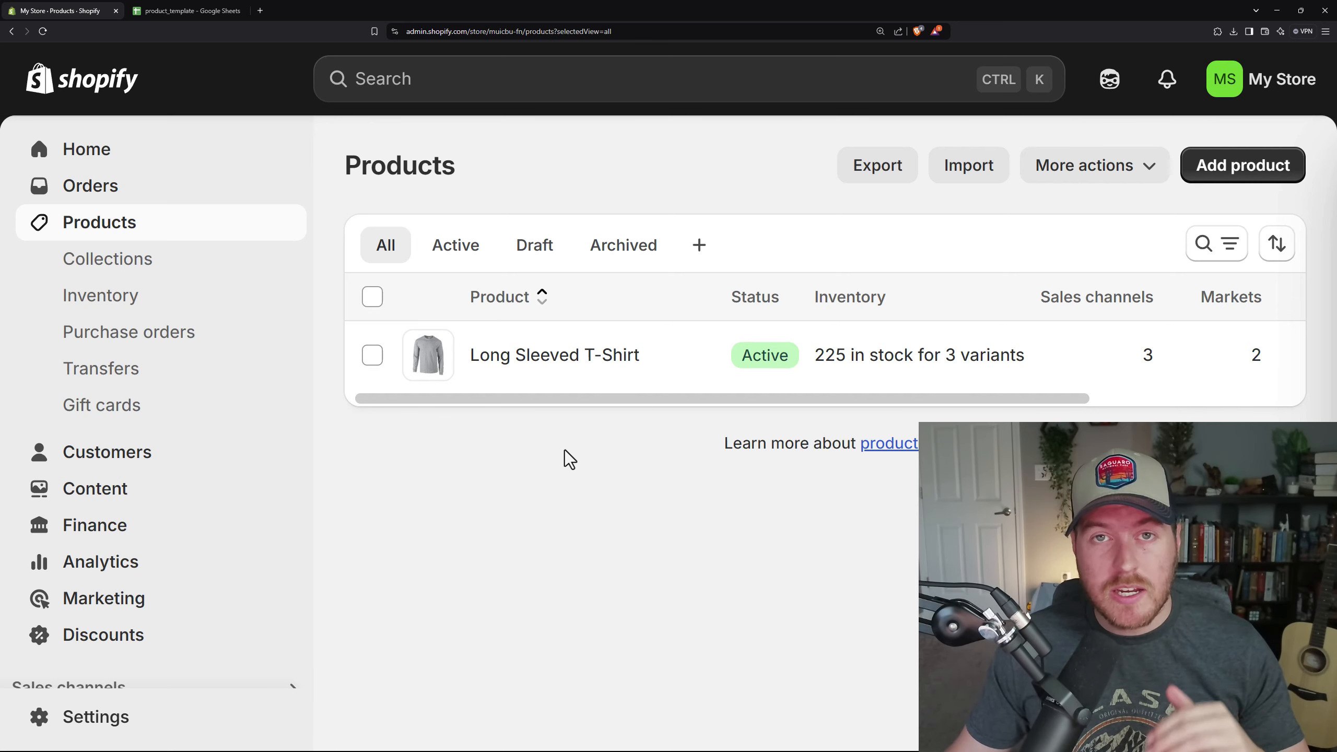
View the online store and open the Long Sleeved T-Shirt product page from the featured products.
scroll(266, 521, down, 3)
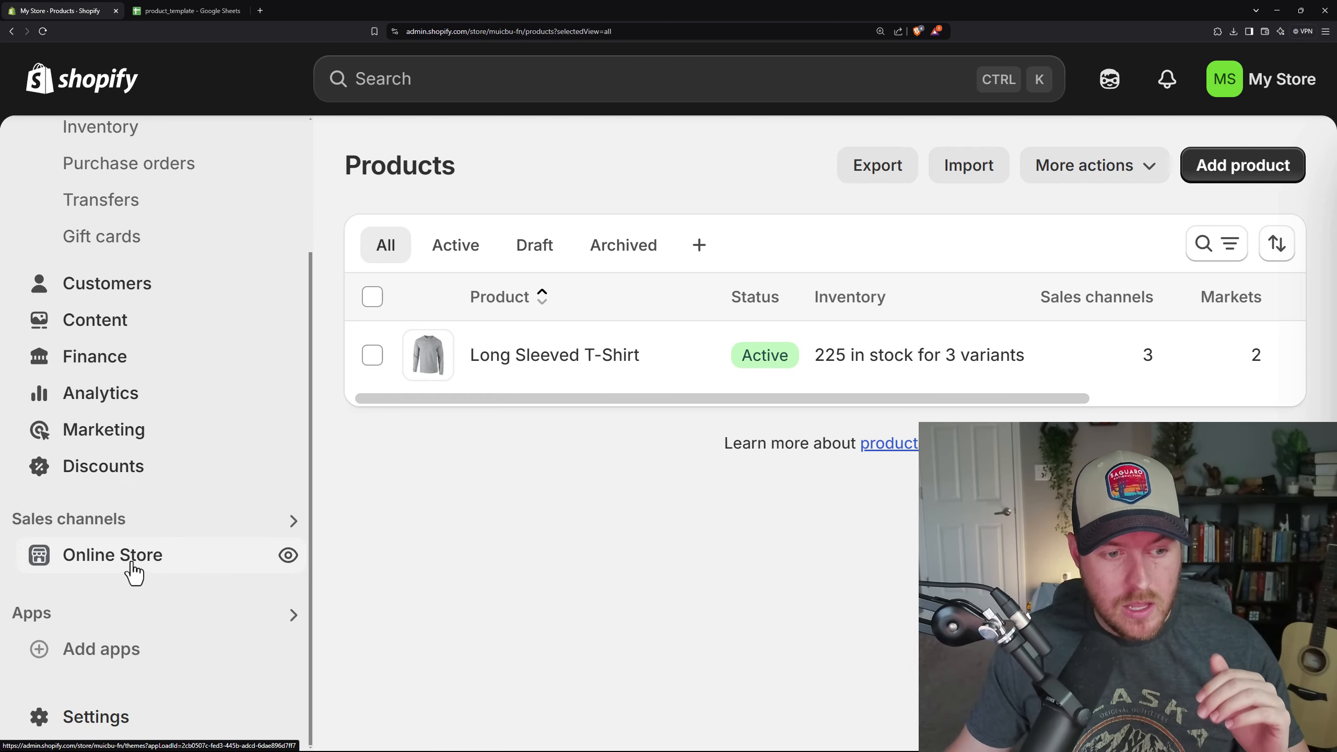
click(289, 557)
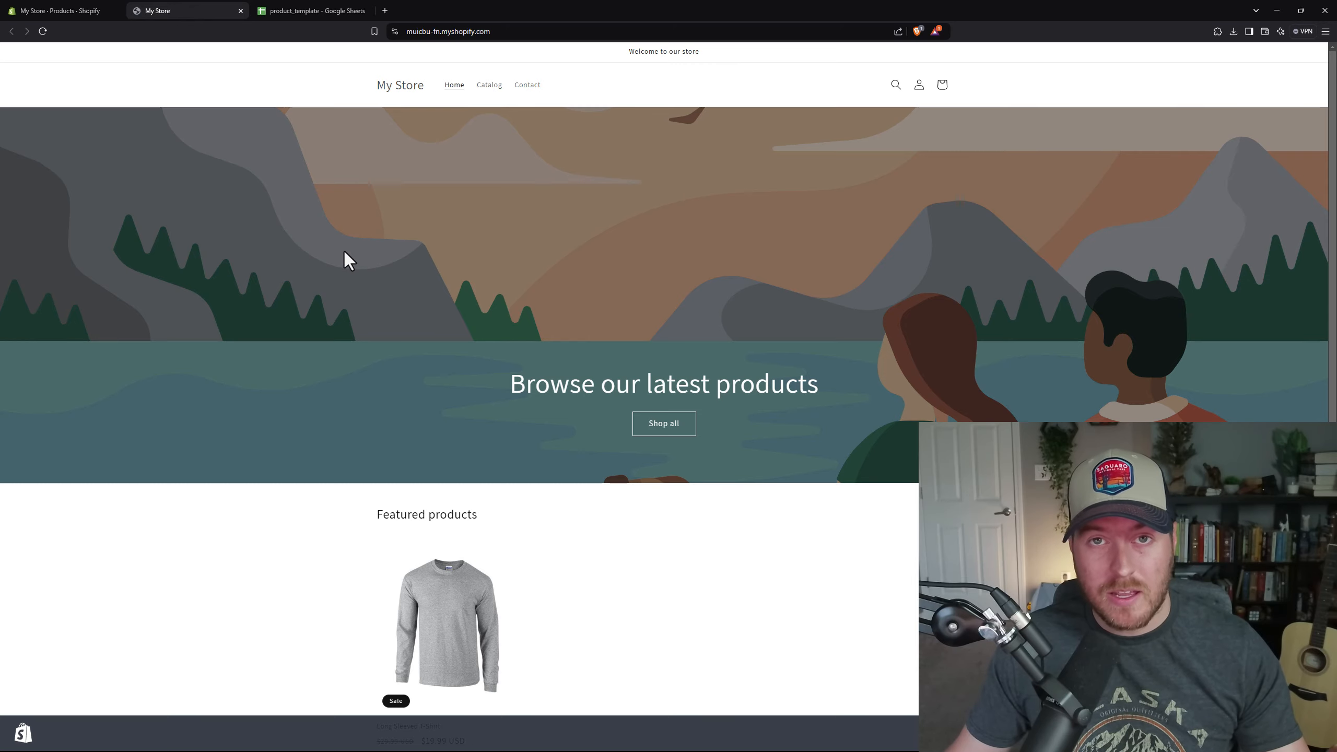
scroll(343, 249, down, 3)
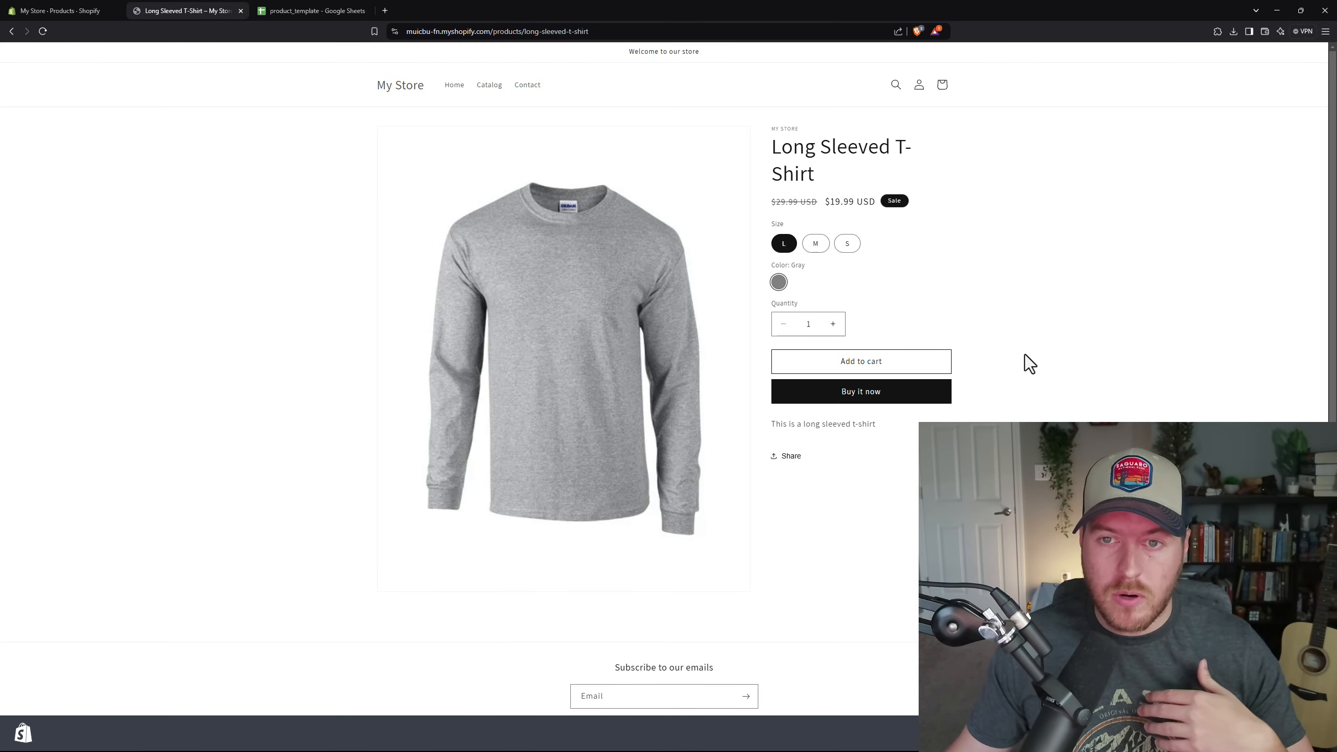
Try the M, S and L size options and the quantity control on the product page, and examine the compare-at price.
click(817, 247)
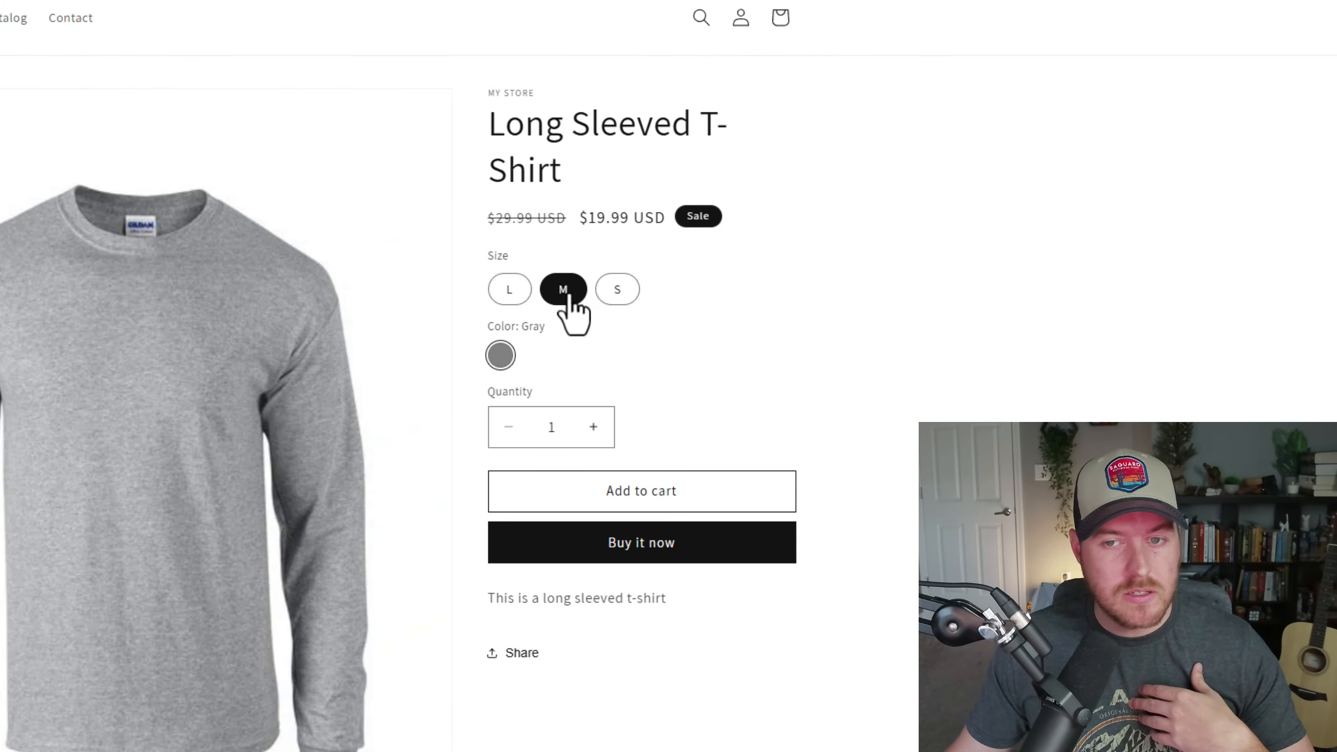
click(617, 291)
click(509, 291)
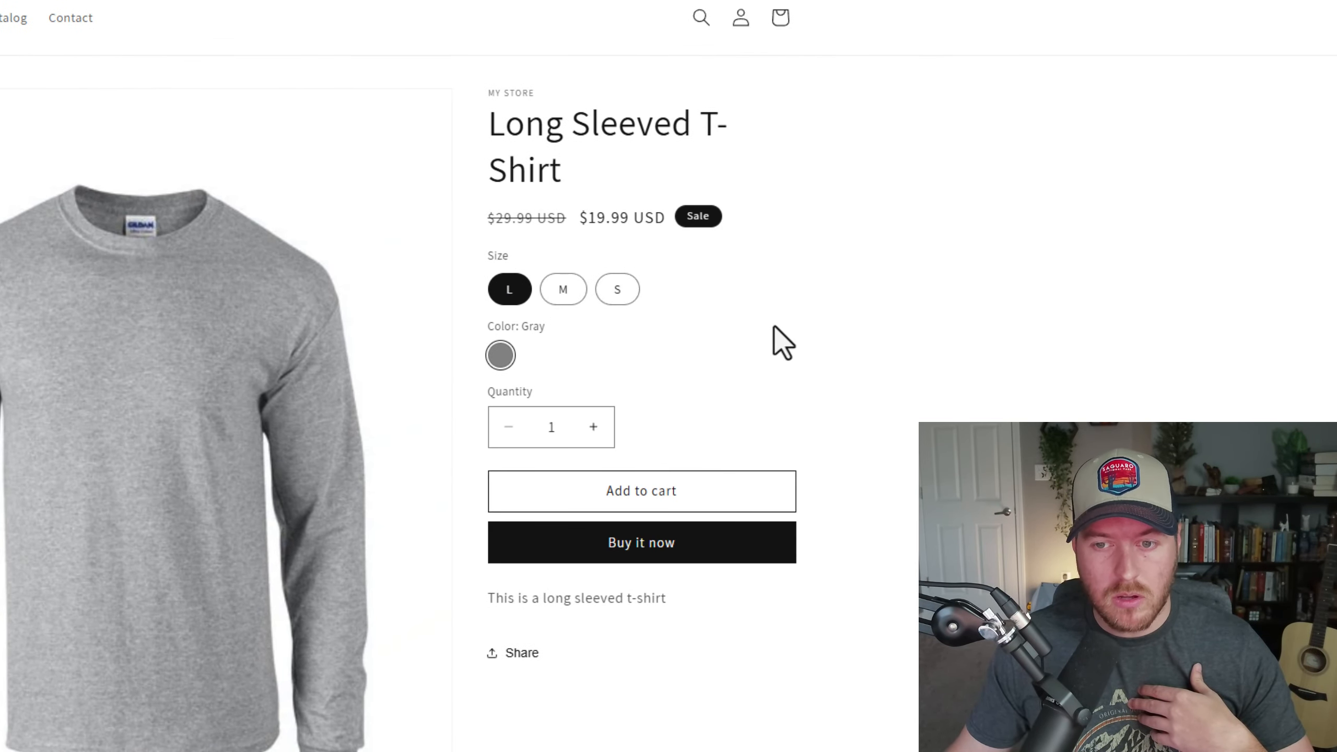
click(595, 428)
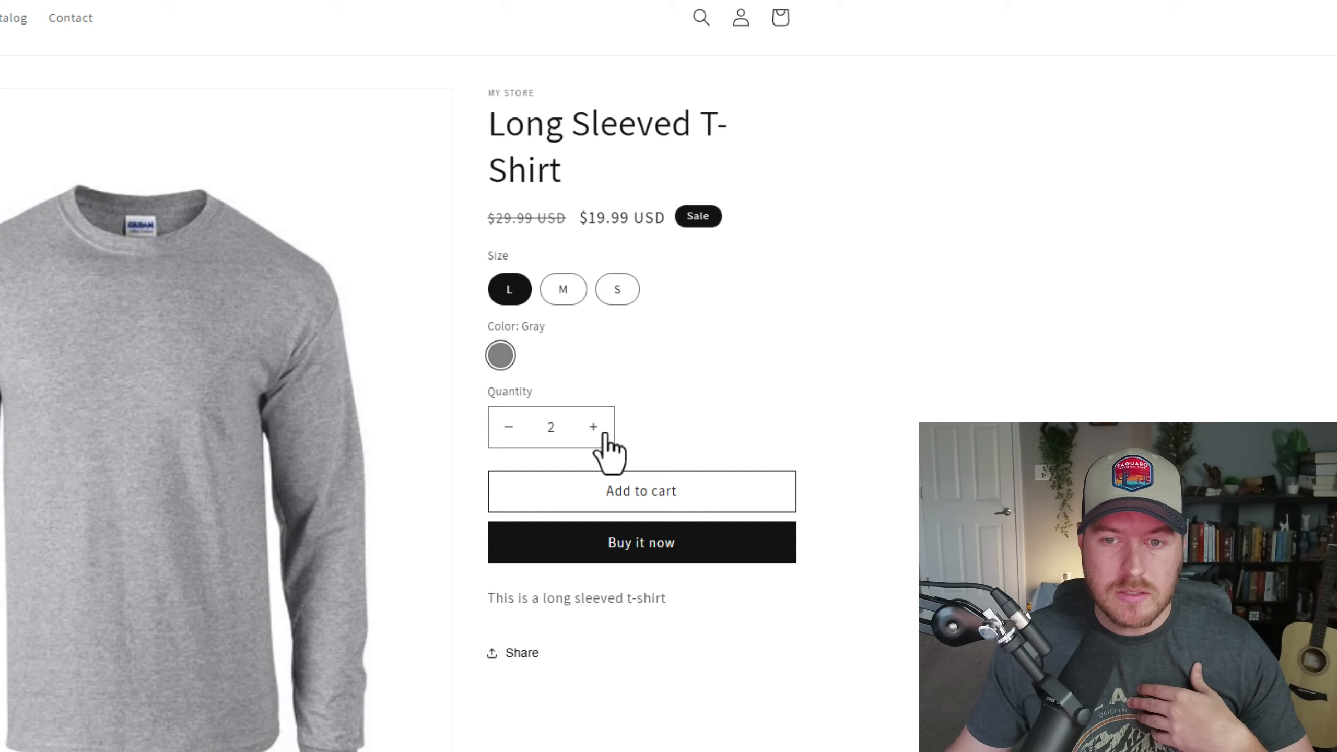
click(508, 427)
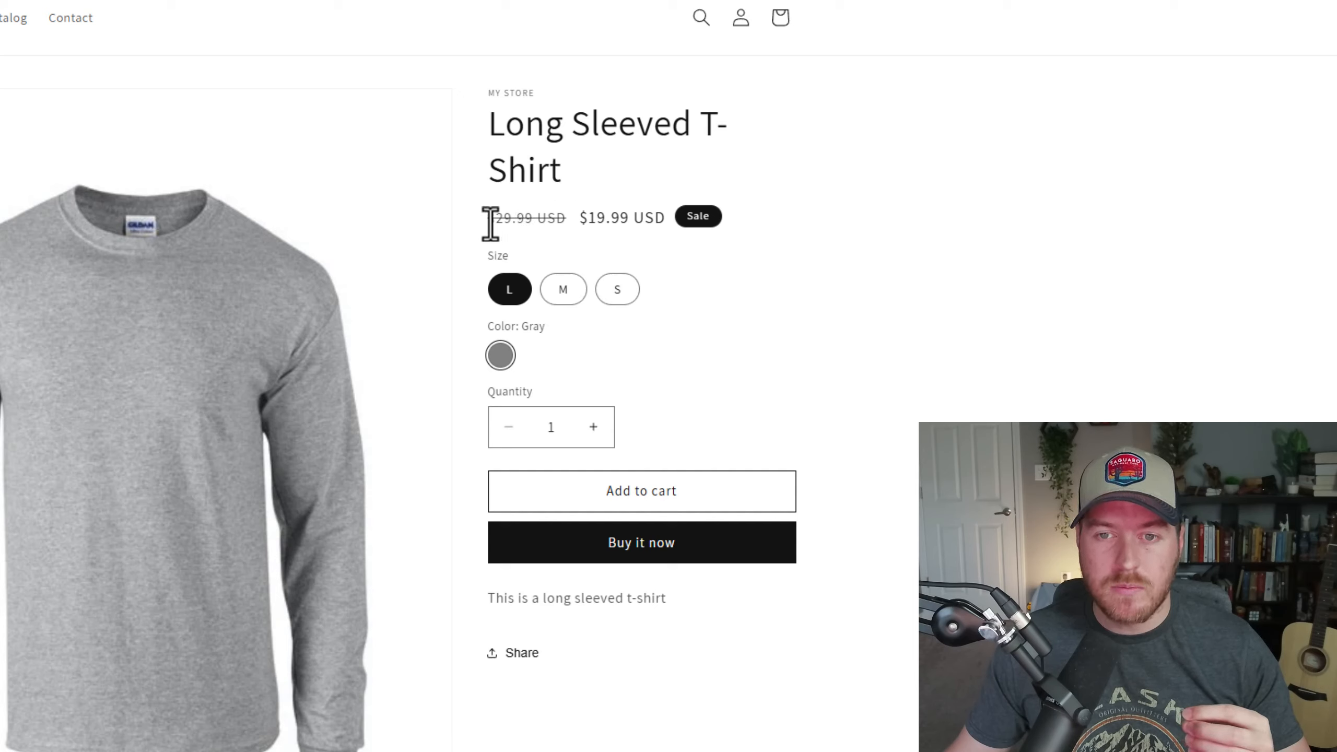
drag(489, 217, 537, 220)
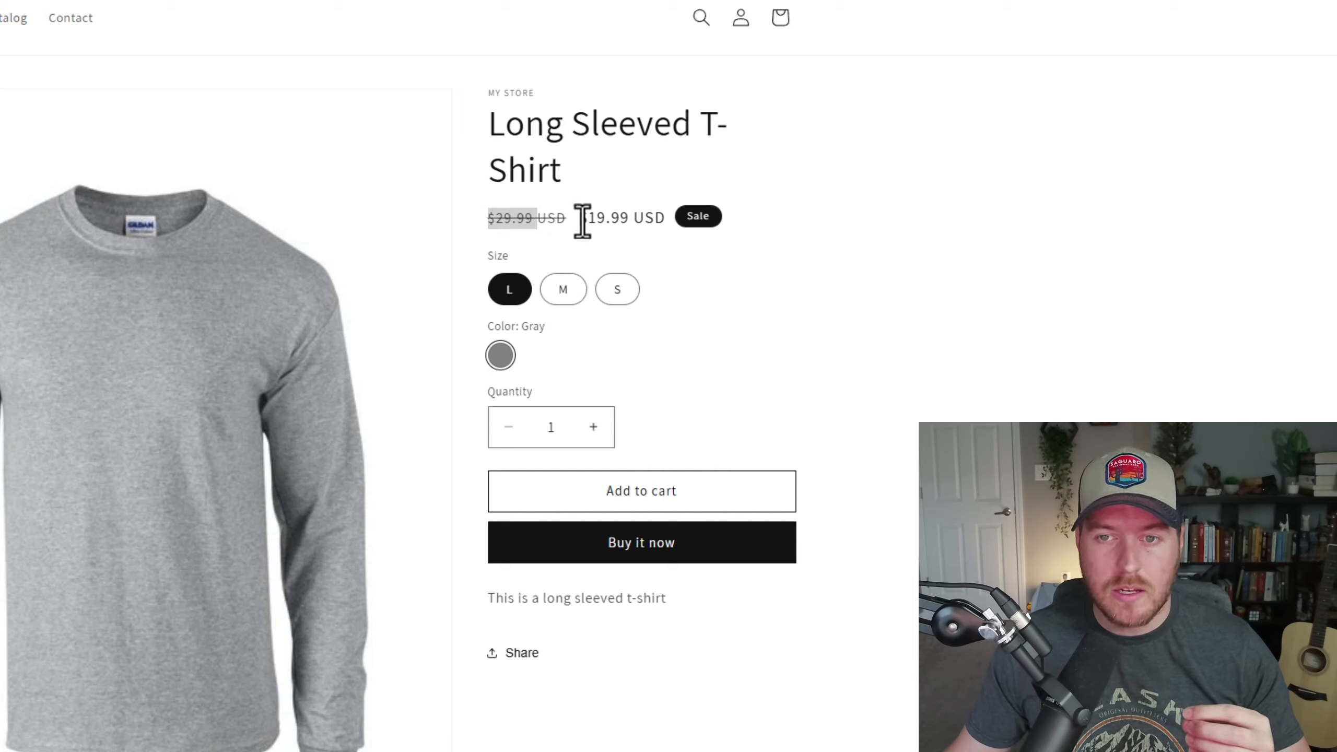
click(923, 332)
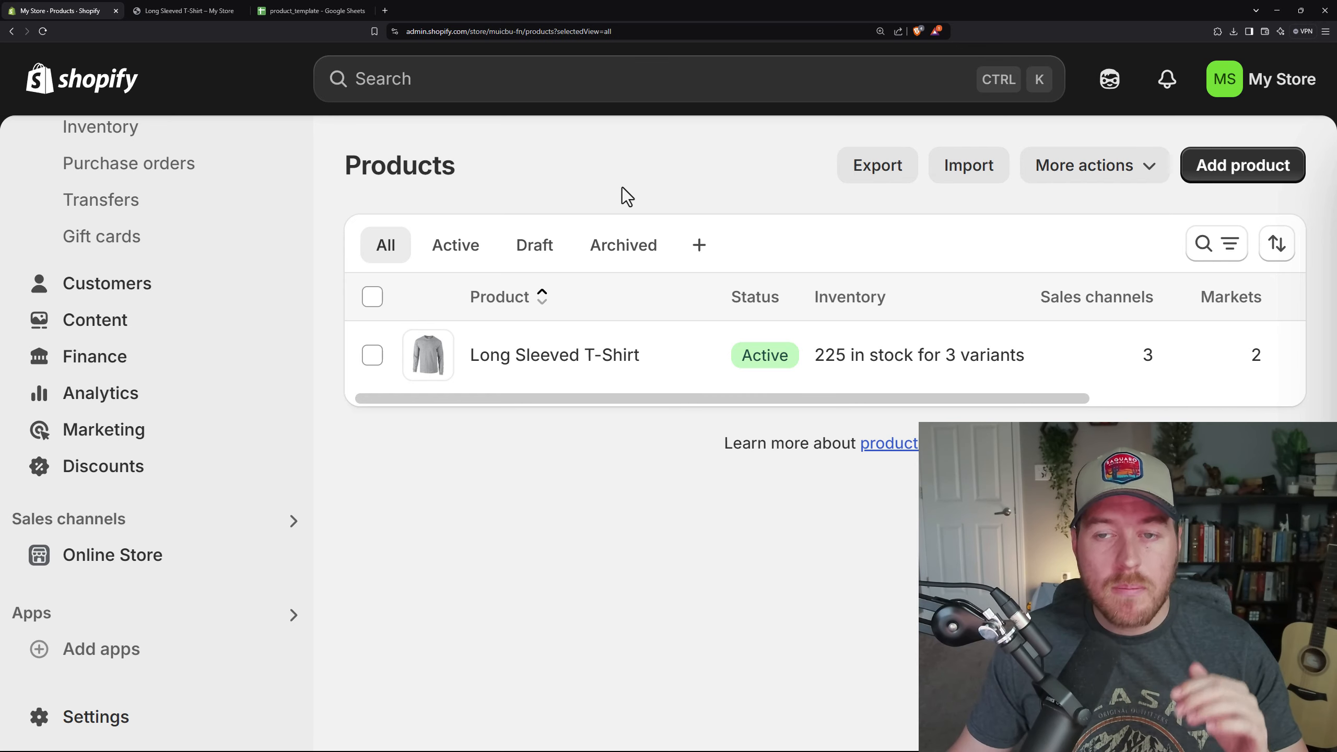
Start a product import by CSV, consult the product_template sheet in Google Sheets, and upload product_template.csv for preview.
click(982, 181)
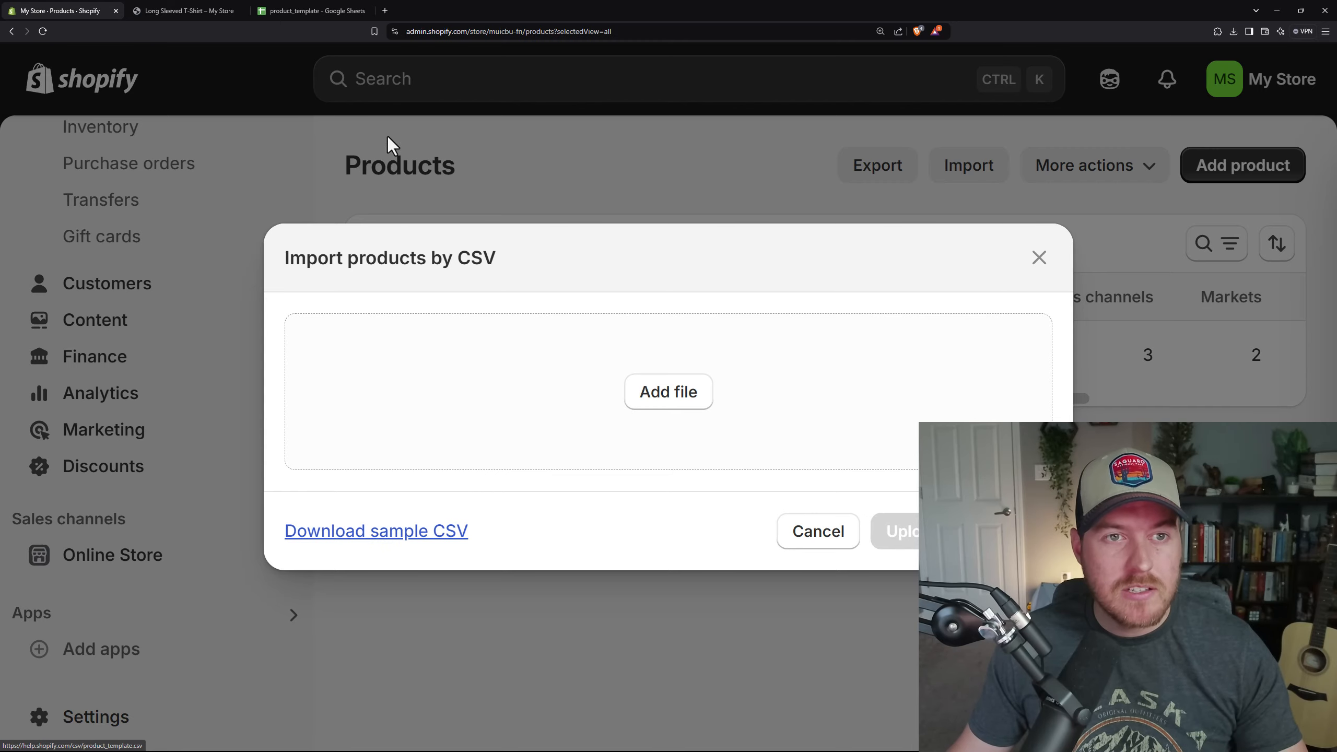
click(300, 11)
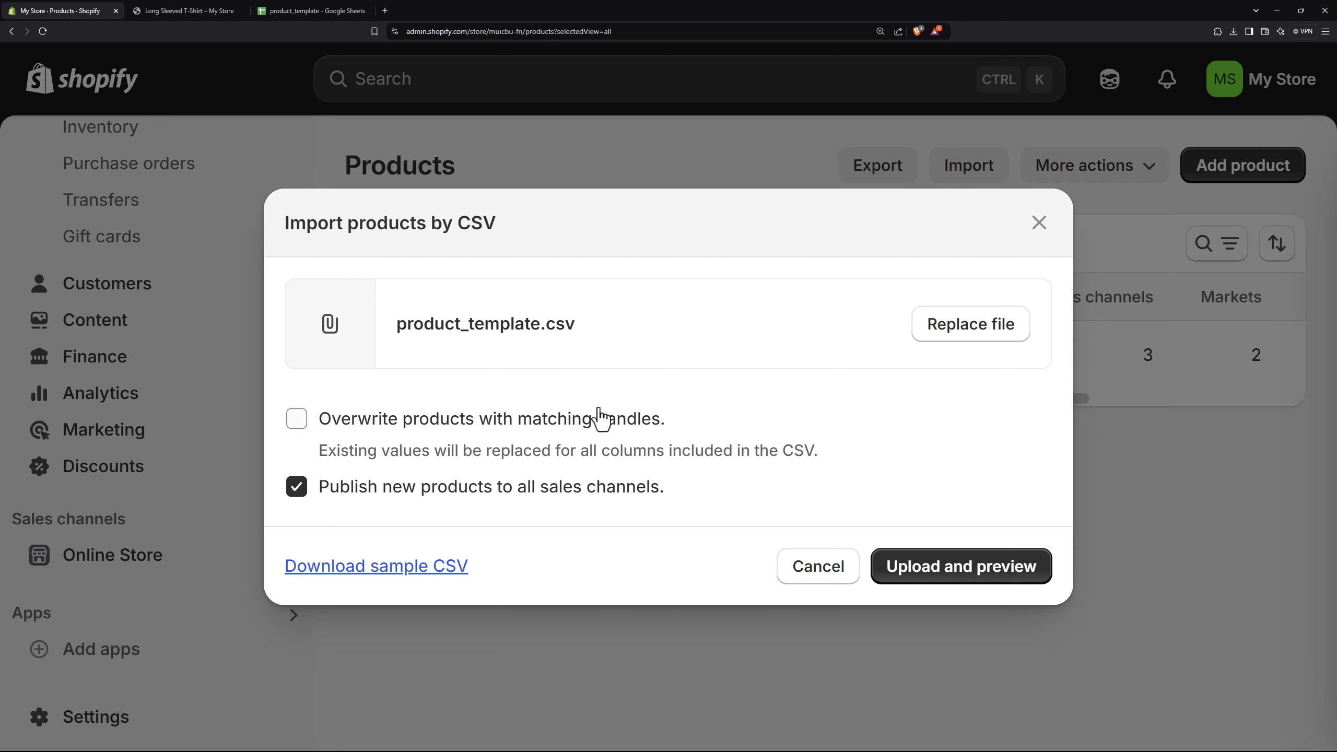
click(962, 584)
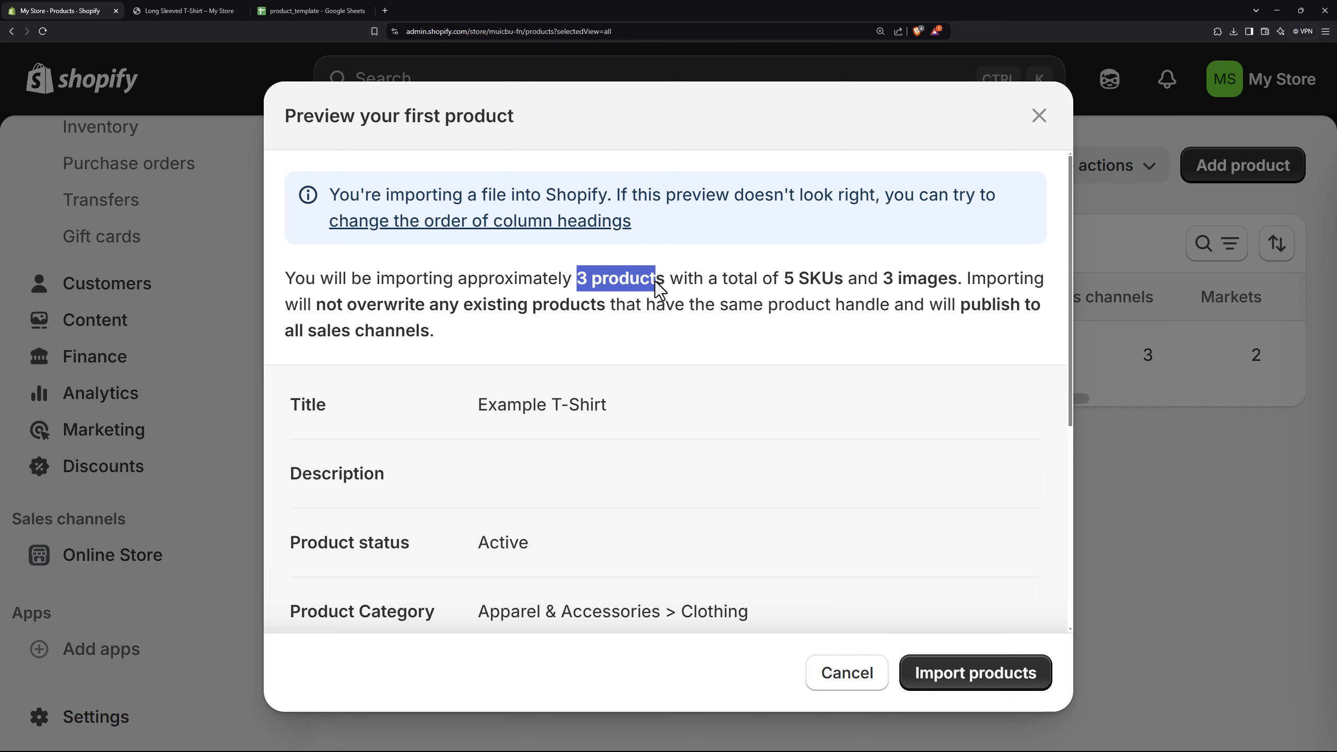
Review the import preview's product, SKU, image and variant details, and import the products.
click(787, 276)
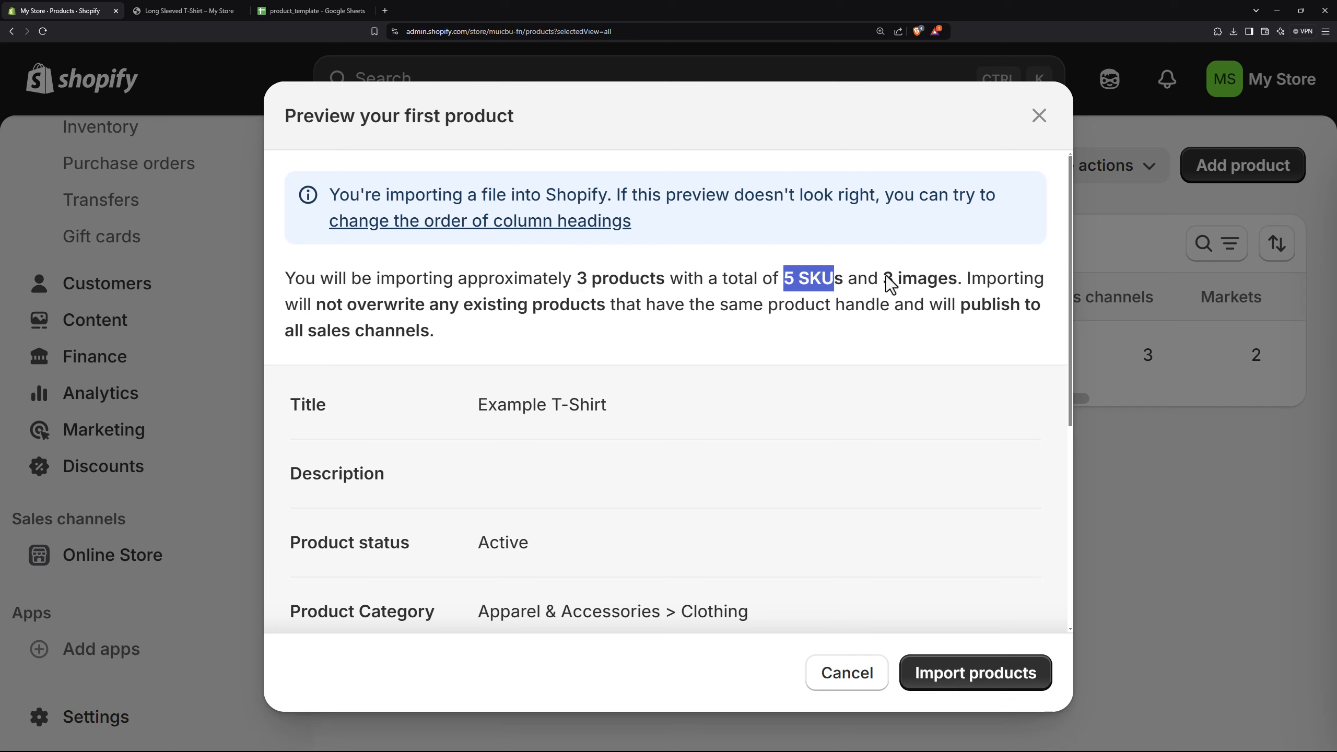
drag(886, 276, 954, 278)
scroll(716, 398, down, 6)
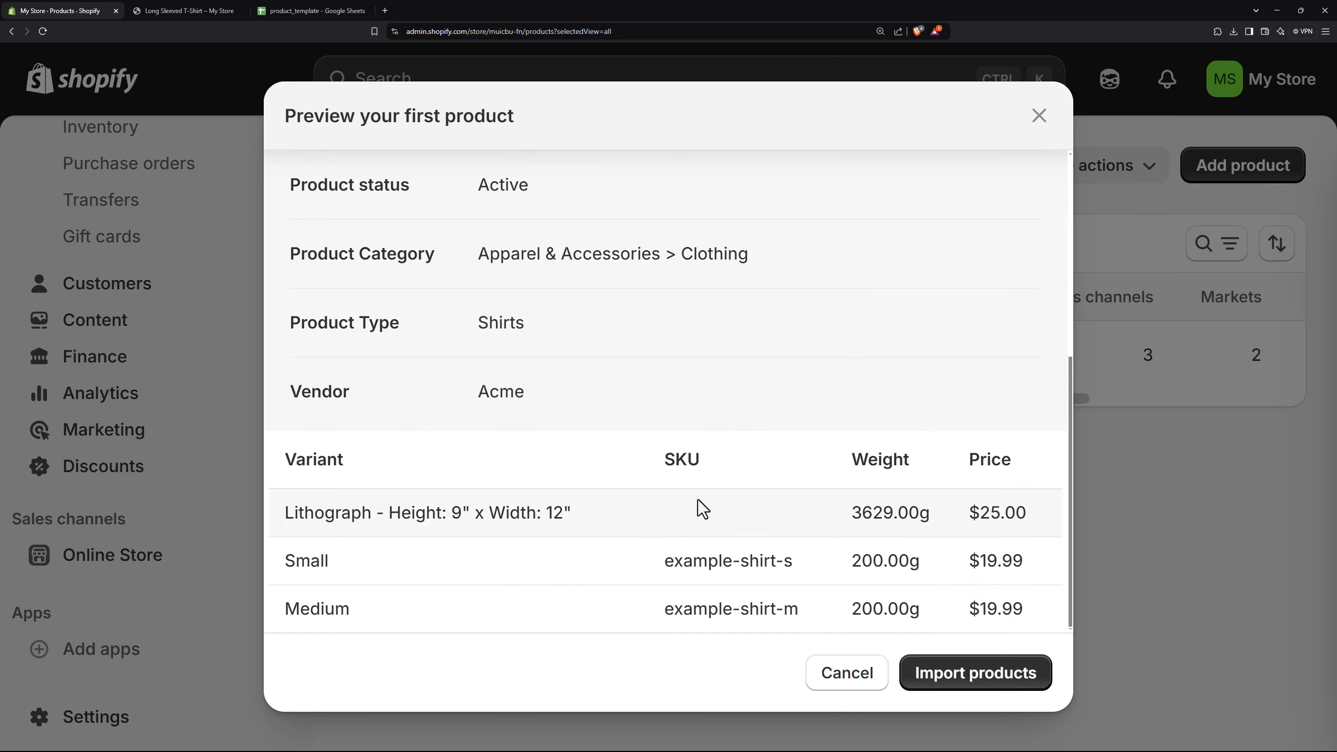
click(967, 685)
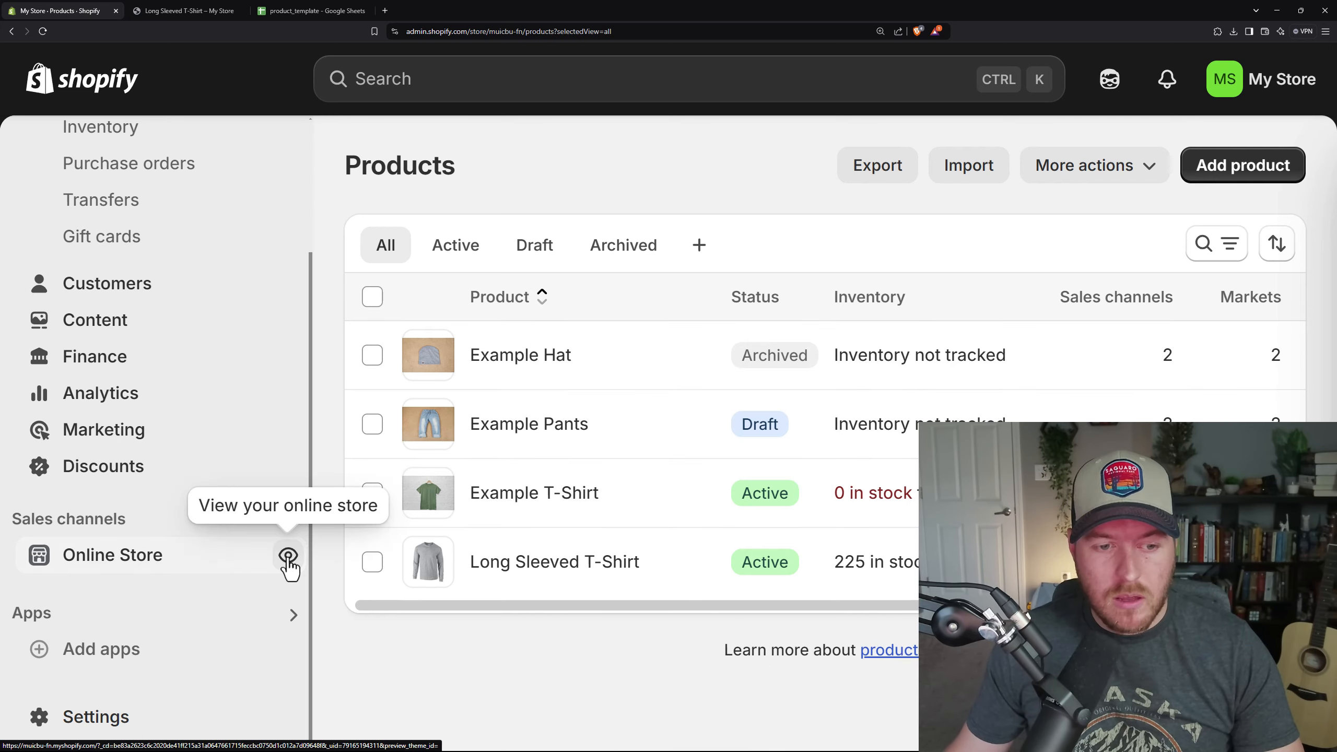
View the featured products in the online store and return to the Shopify product list.
click(290, 556)
scroll(491, 390, down, 3)
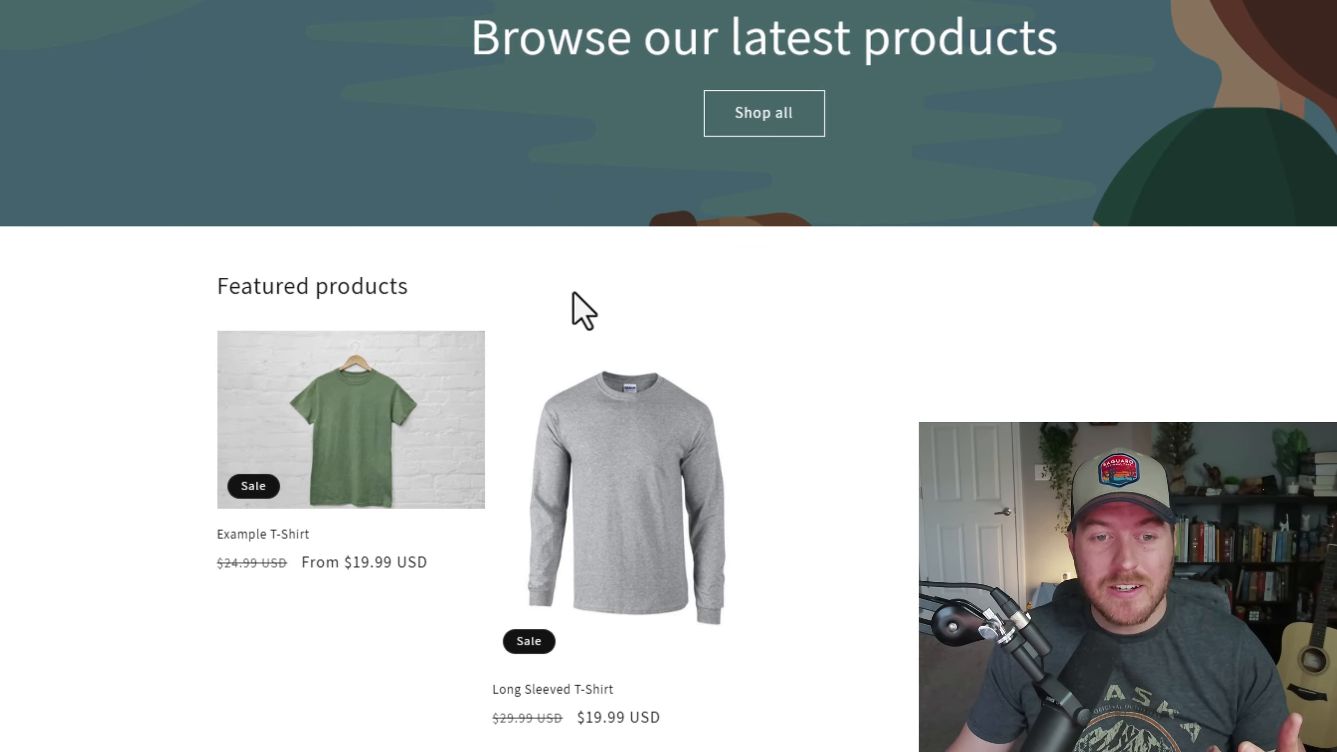
click(66, 7)
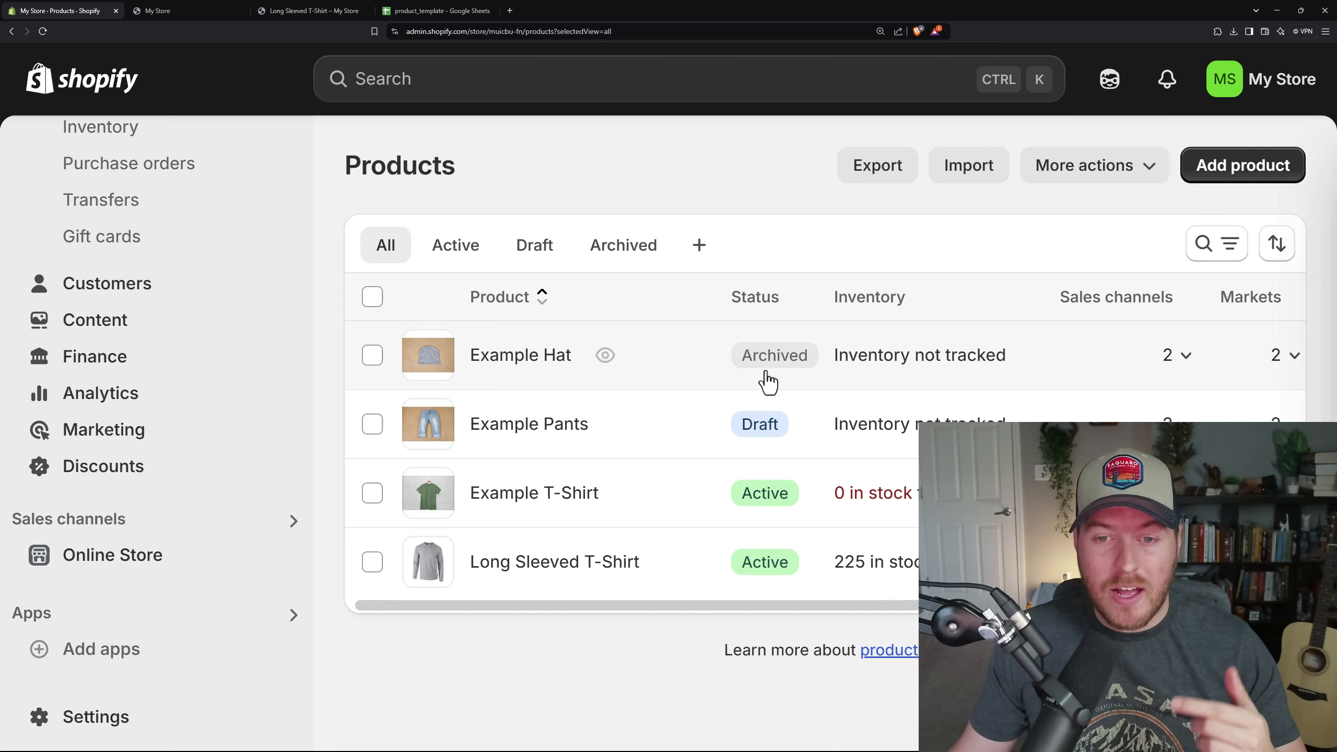